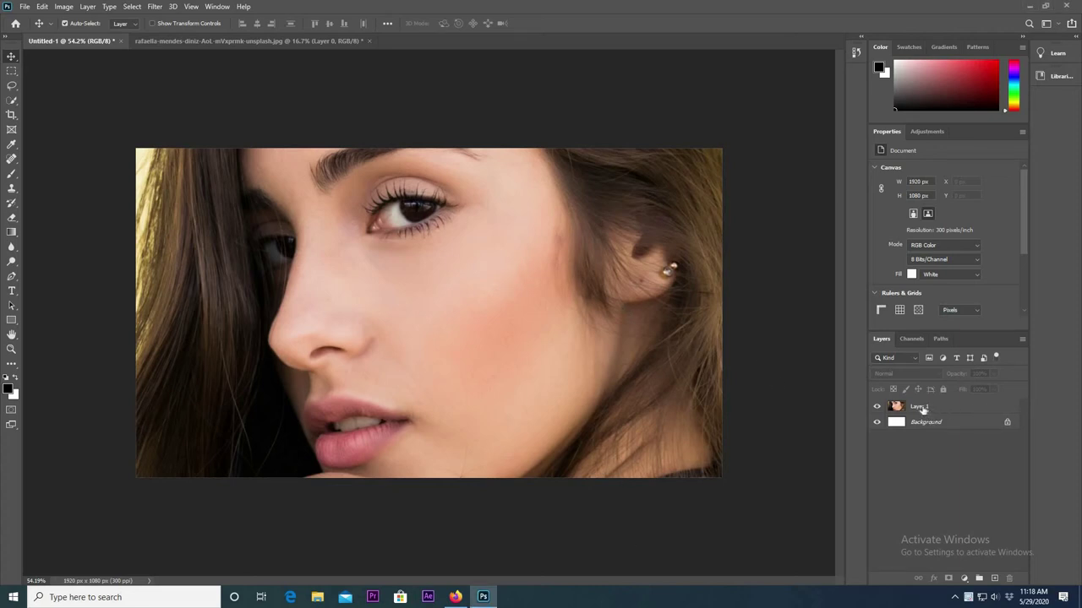
Convert the portrait on Layer 1 into an embedded Smart Object
{"action": "left_click", "coordinate": [922, 406]}
{"action": "right_click", "coordinate": [922, 405]}
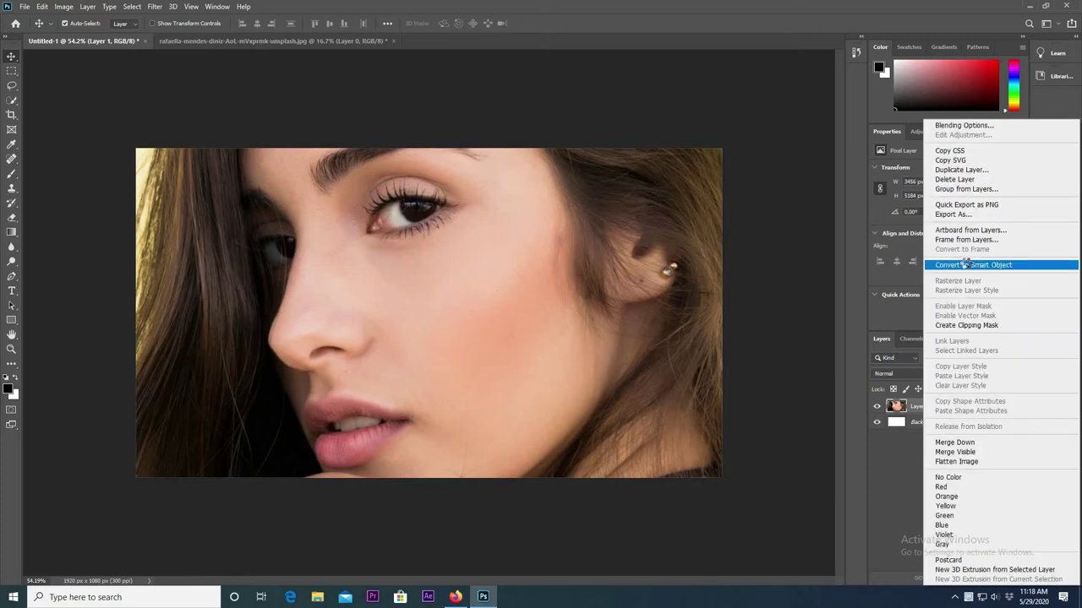
{"action": "left_click", "coordinate": [965, 265]}
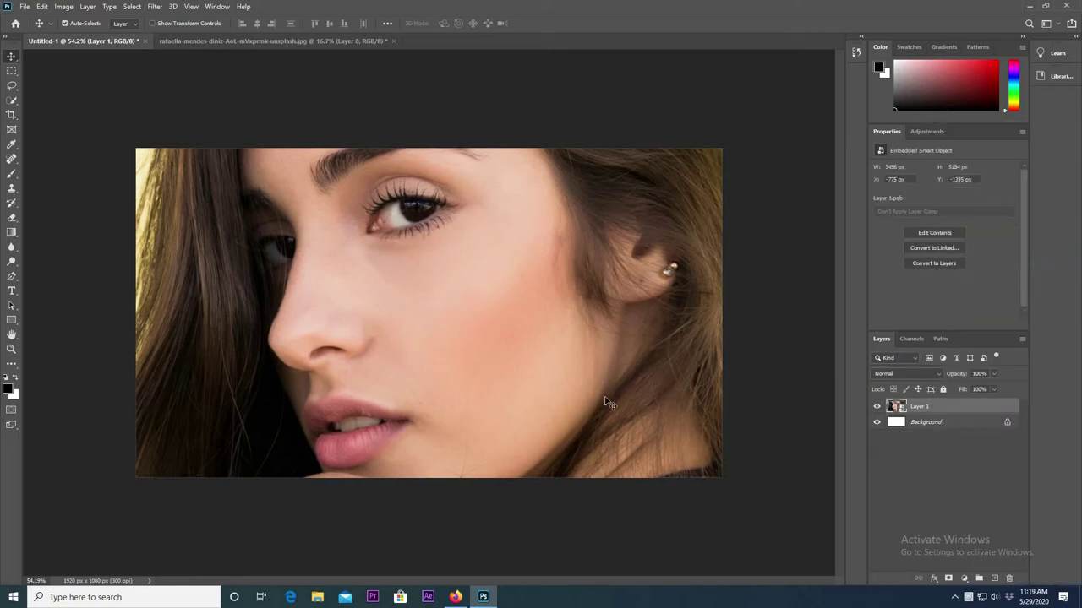
Apply a Color Halftone filter, entering 4 and 5 in the screen angle fields
{"action": "left_click", "coordinate": [155, 6]}
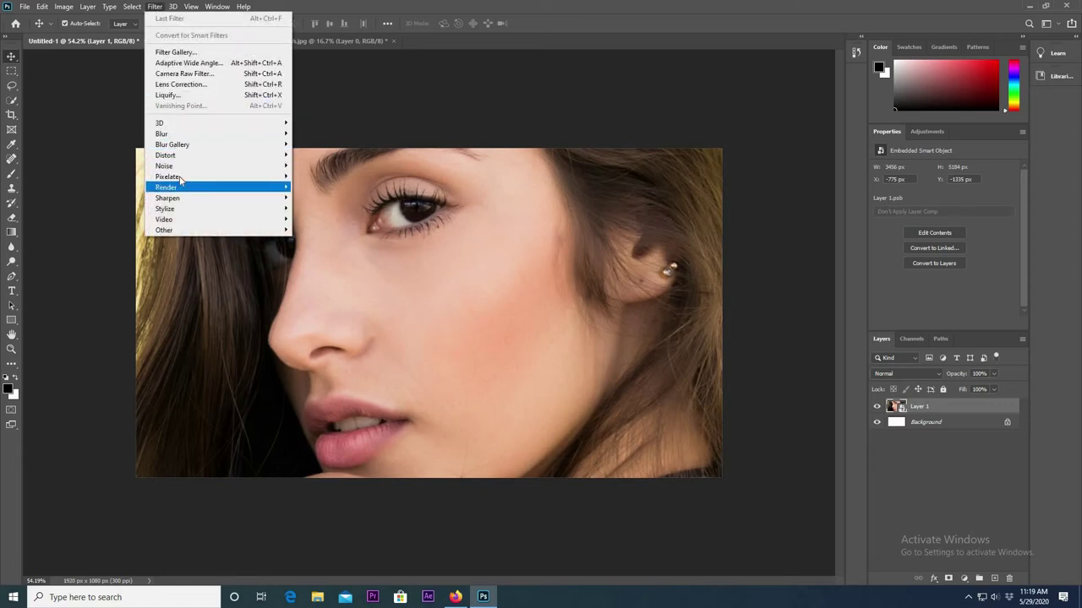
{"action": "mouse_move", "coordinate": [167, 176]}
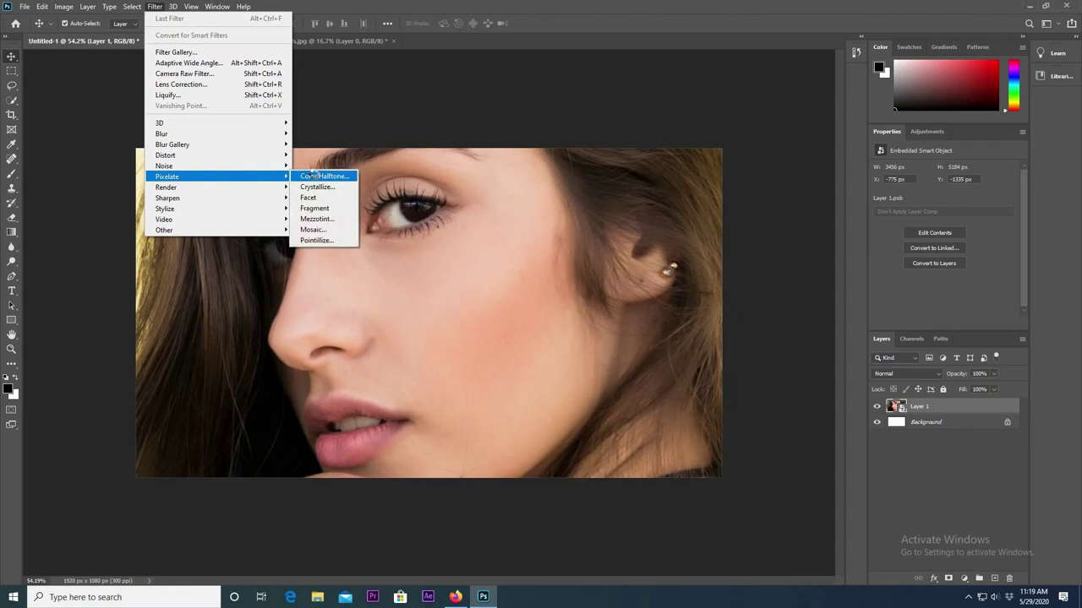
{"action": "left_click", "coordinate": [313, 175]}
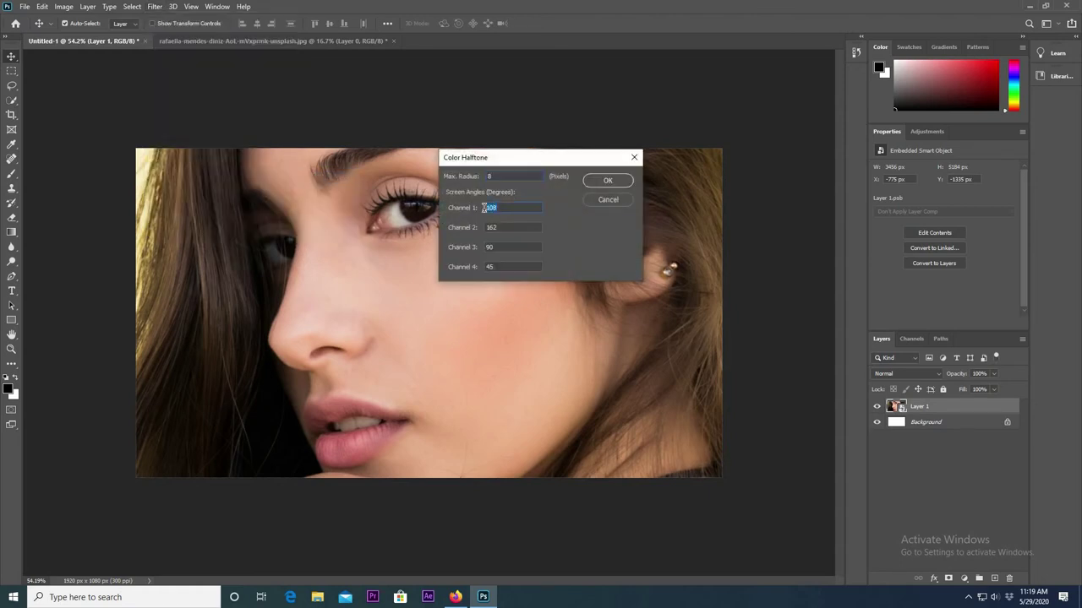
{"action": "type", "text": "45"}
{"action": "key", "text": "Tab"}
{"action": "type", "text": "5"}
{"action": "left_click", "coordinate": [607, 180]}
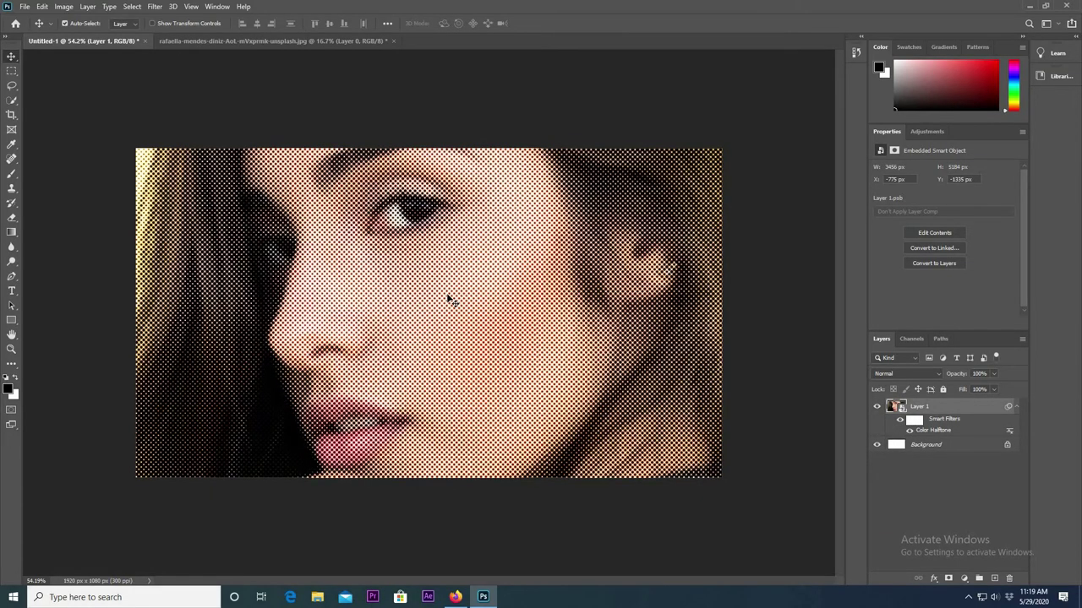
Compare the portrait with and without halftone, then add a Threshold adjustment layer at level 128
{"action": "scroll", "coordinate": [448, 300], "scroll_direction": "up", "scroll_amount": 1}
{"action": "scroll", "coordinate": [447, 300], "scroll_direction": "down", "scroll_amount": 1}
{"action": "scroll", "coordinate": [448, 300], "scroll_direction": "down", "scroll_amount": 1}
{"action": "scroll", "coordinate": [448, 300], "scroll_direction": "up", "scroll_amount": 1}
{"action": "key", "text": "ctrl+z"}
{"action": "key", "text": "ctrl+shift+z"}
{"action": "left_click", "coordinate": [966, 580]}
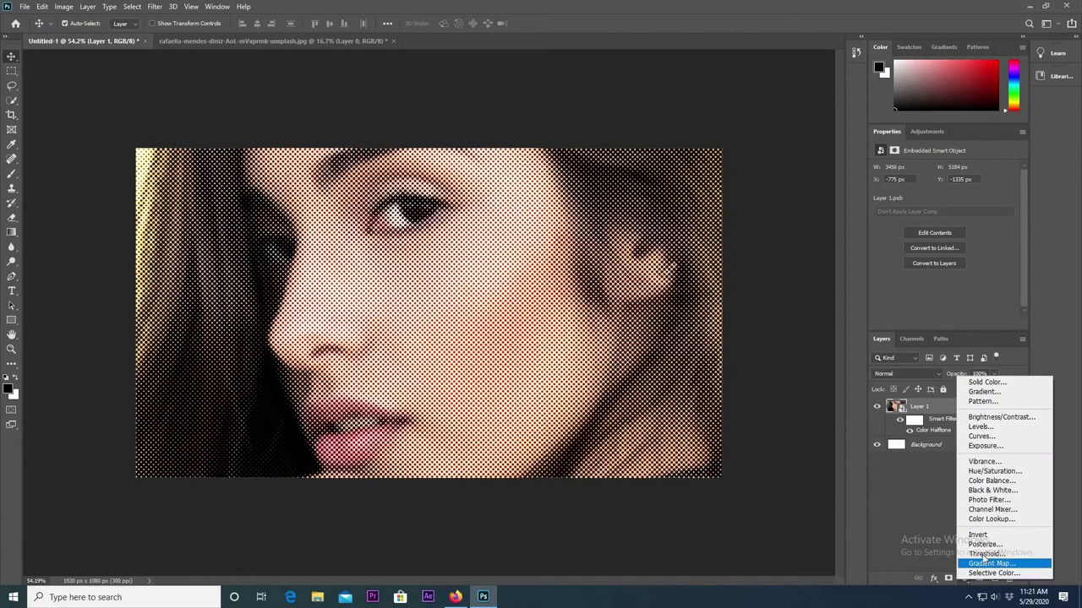
{"action": "left_click", "coordinate": [983, 555]}
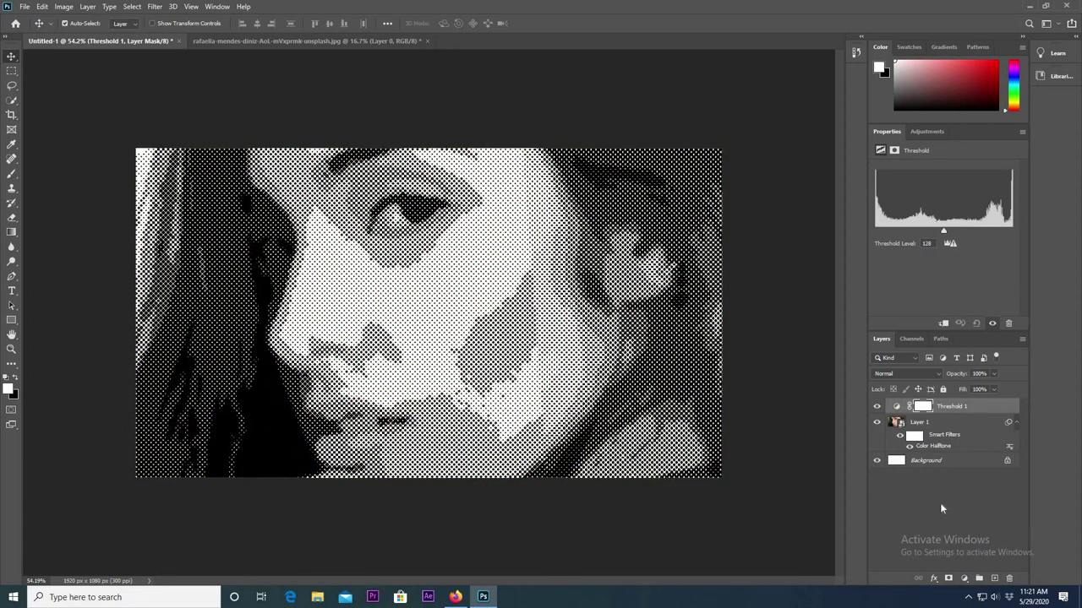
{"action": "left_click", "coordinate": [966, 581]}
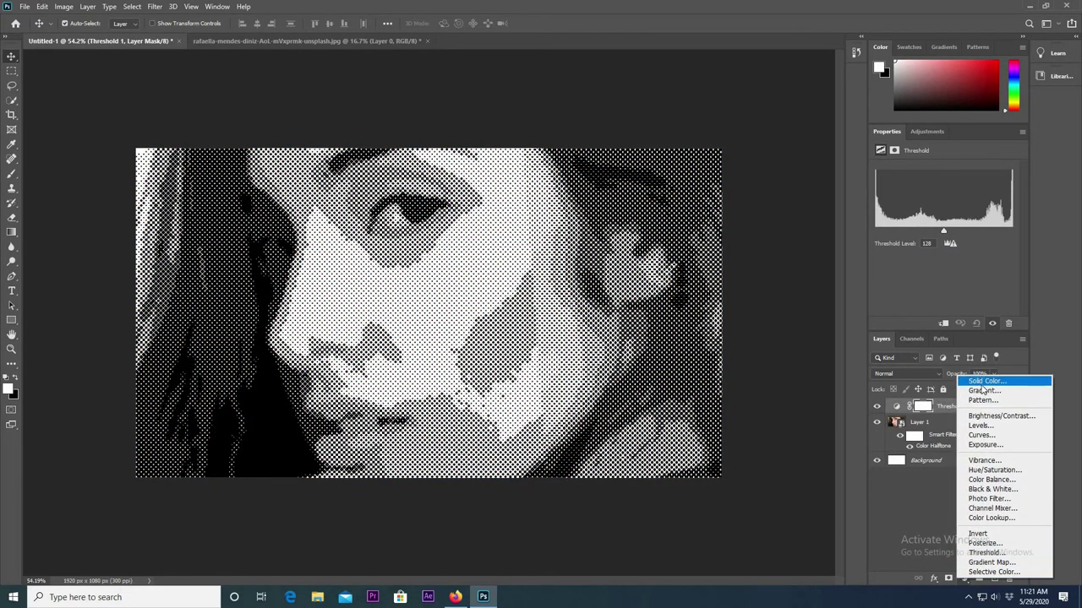
Add a Solid Color fill layer in bright magenta (#f838e8)
{"action": "left_click", "coordinate": [985, 382]}
{"action": "left_click", "coordinate": [512, 159]}
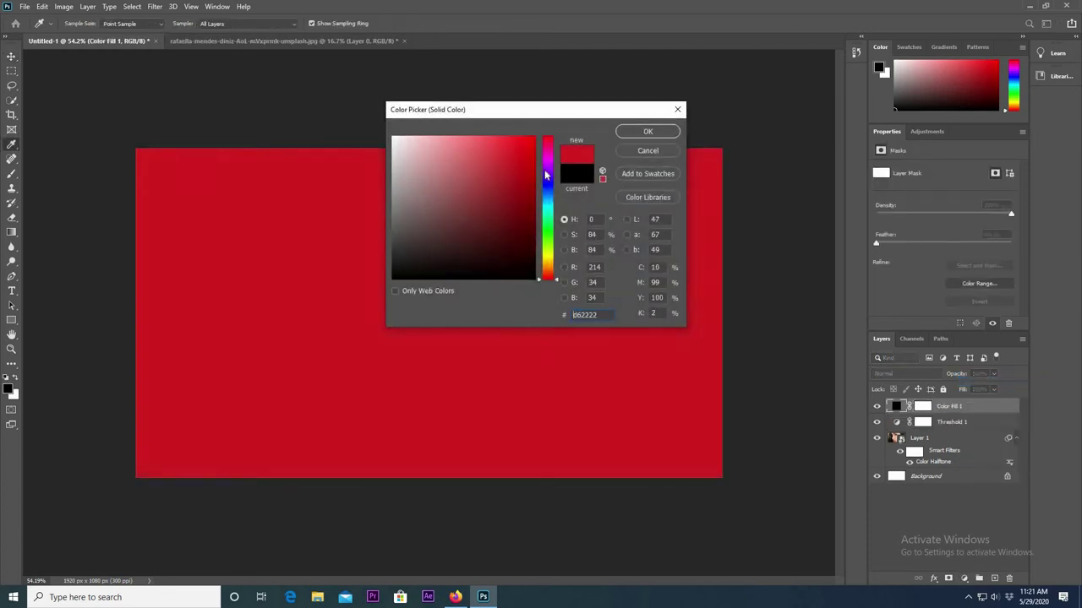
{"action": "left_click", "coordinate": [546, 167]}
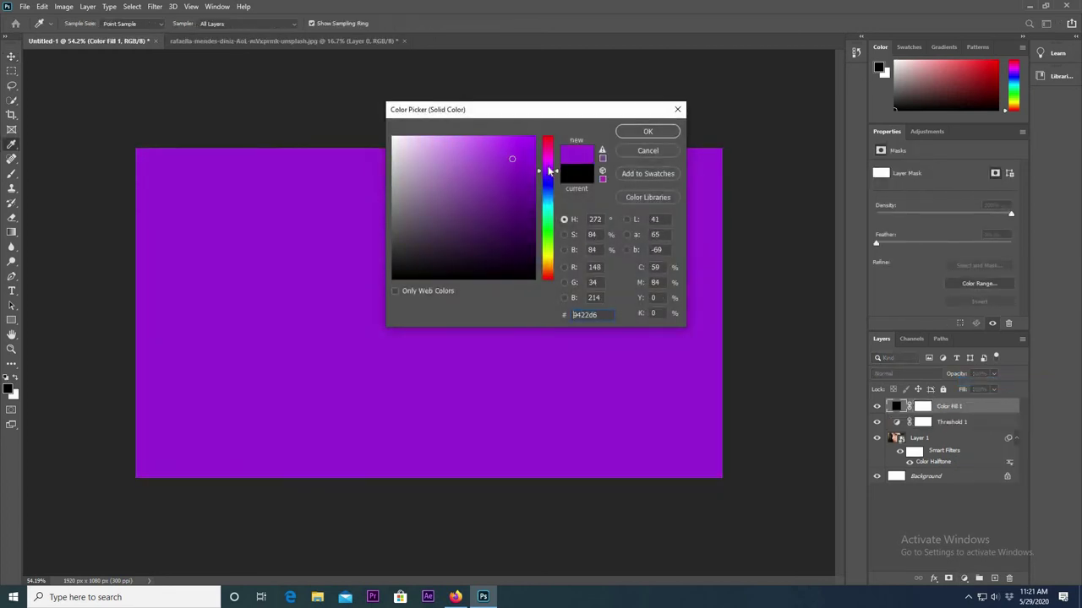
{"action": "mouse_move", "coordinate": [548, 178]}
{"action": "left_mouse_down"}
{"action": "mouse_move", "coordinate": [549, 165]}
{"action": "mouse_move", "coordinate": [502, 141]}
{"action": "left_mouse_up"}
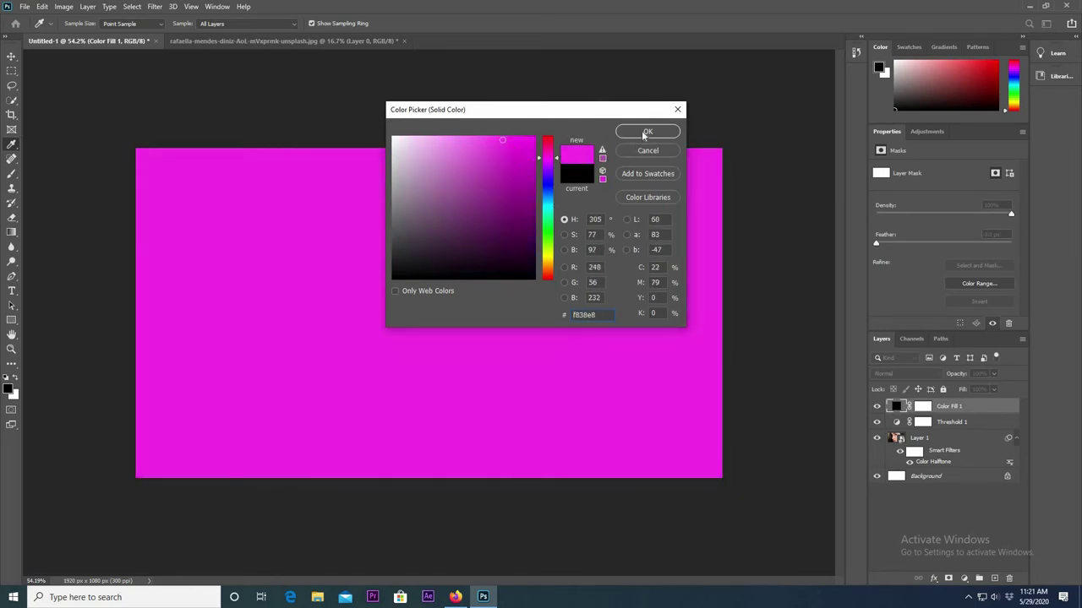
{"action": "left_click", "coordinate": [646, 135]}
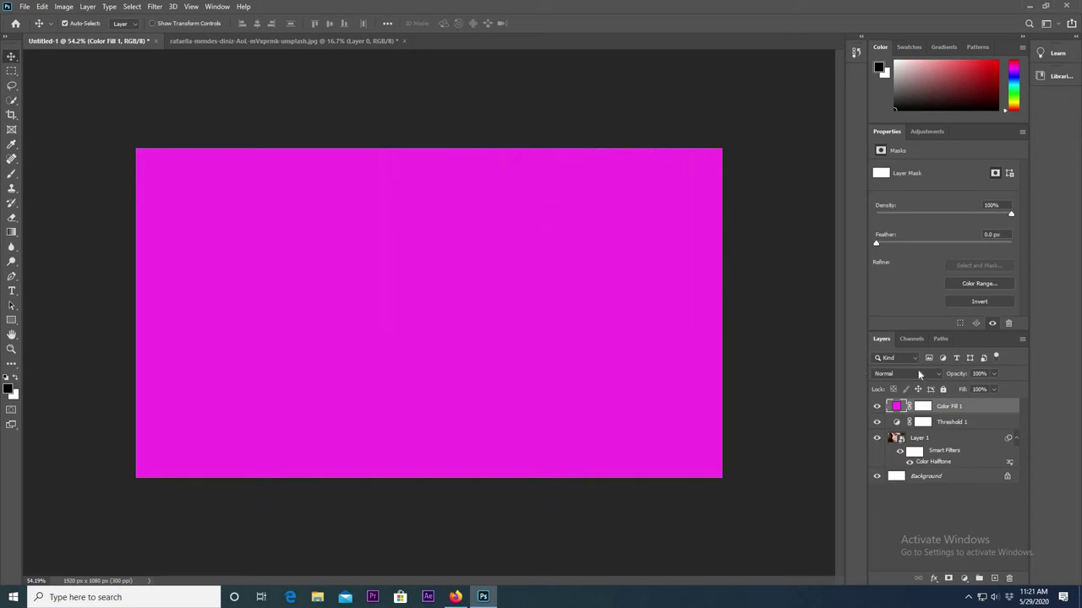
Set Color Fill 1 to Screen blend mode, fit the image on screen, and select Layer 1
{"action": "left_click", "coordinate": [911, 374]}
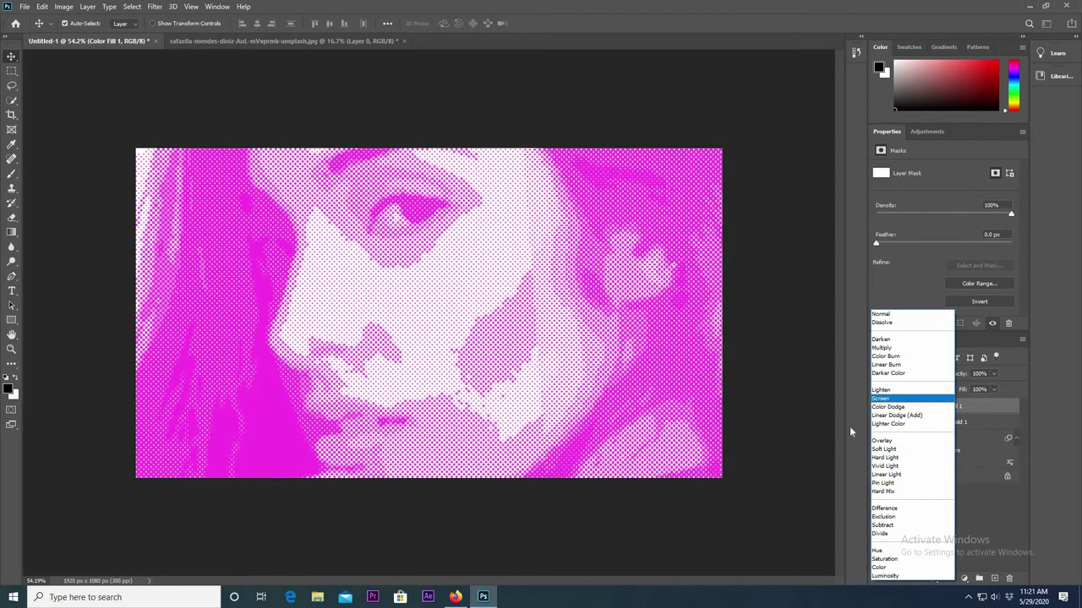
{"action": "left_click", "coordinate": [884, 399]}
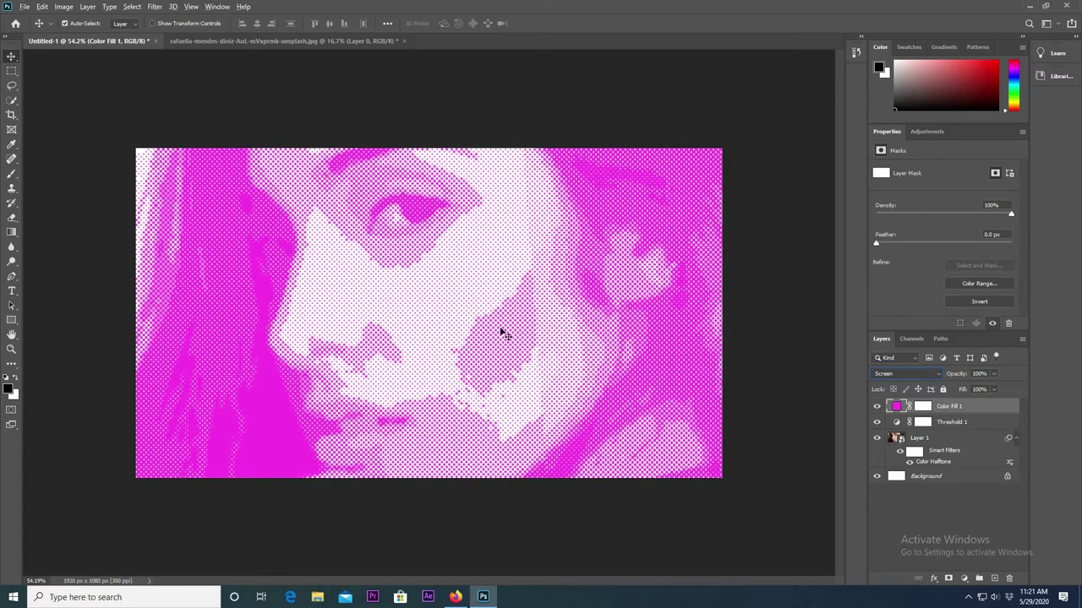
{"action": "left_click", "coordinate": [685, 538]}
{"action": "key", "text": "ctrl+1"}
{"action": "key", "text": "ctrl+0"}
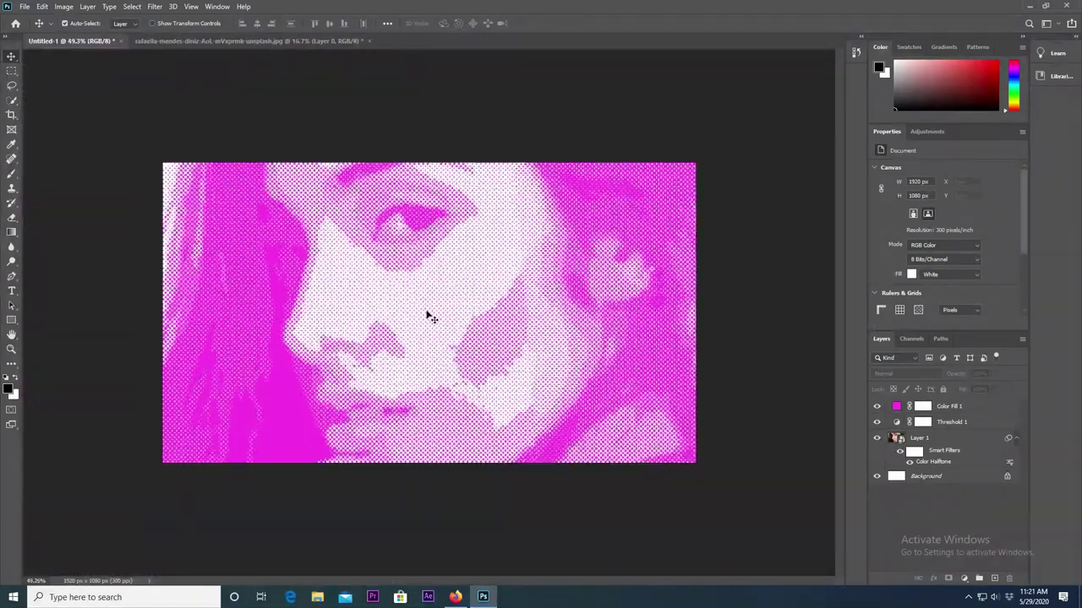
{"action": "scroll", "coordinate": [468, 358], "scroll_direction": "up", "scroll_amount": 2, "text": "alt"}
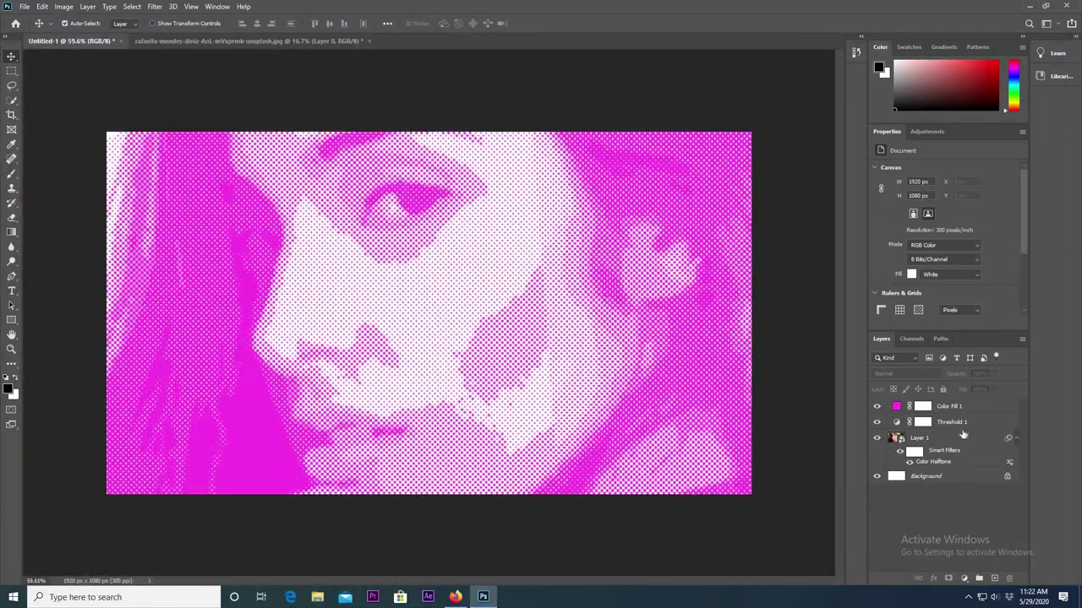
{"action": "left_click", "coordinate": [948, 440]}
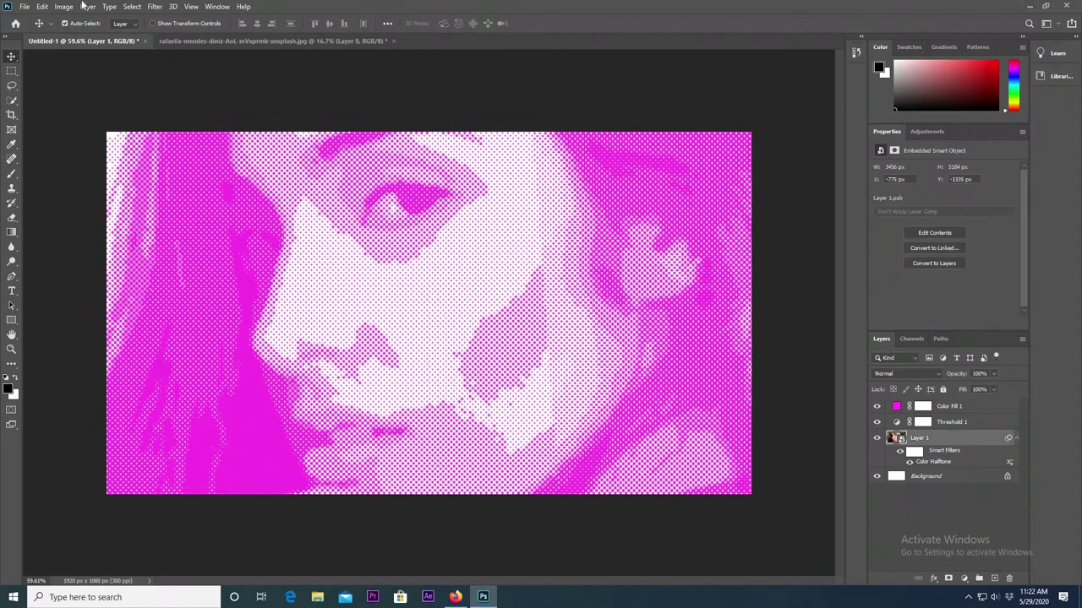
Open the Filter Gallery and zoom the preview out to show more of the portrait
{"action": "left_click", "coordinate": [154, 7]}
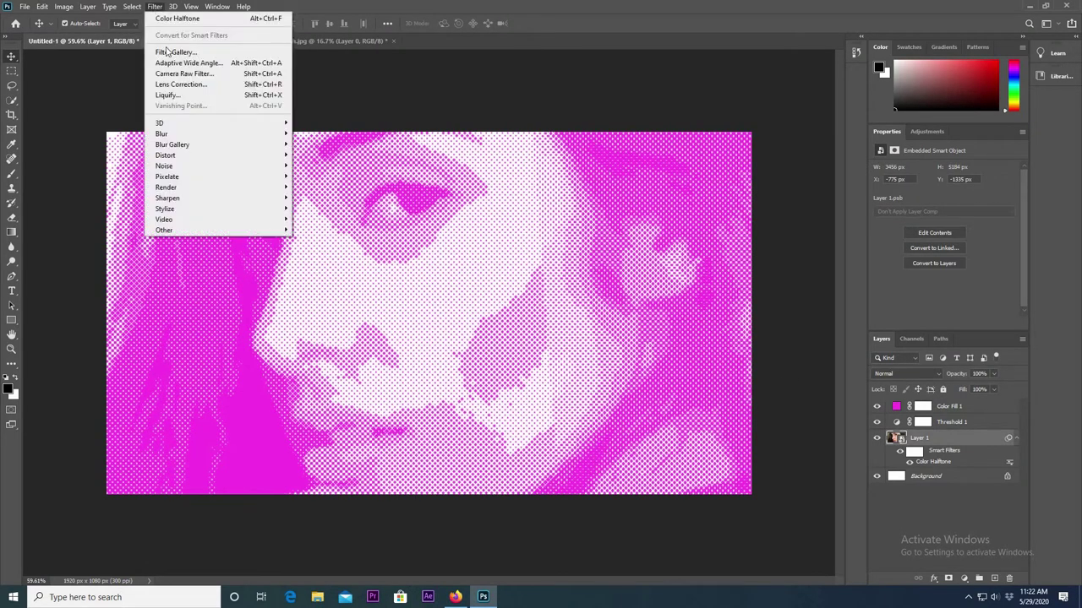
{"action": "left_click", "coordinate": [166, 53]}
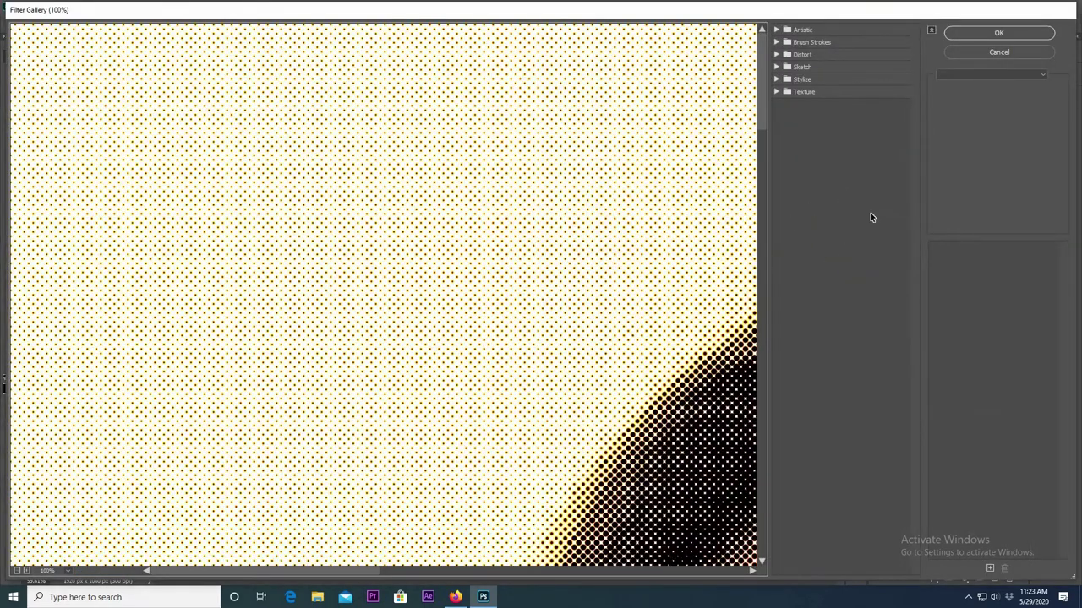
{"action": "left_click", "coordinate": [638, 283], "text": "alt"}
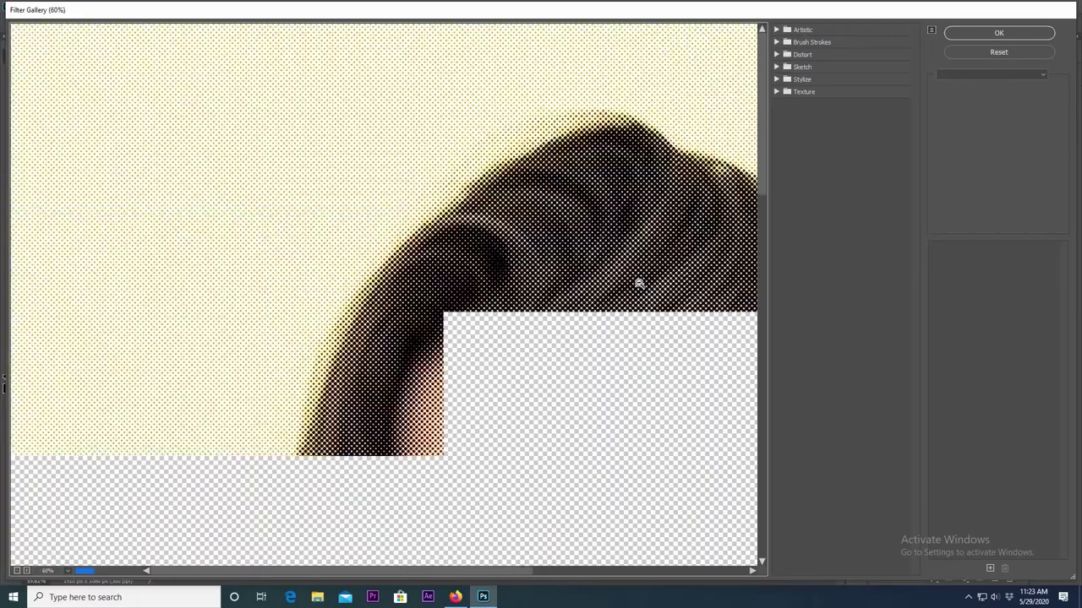
{"action": "left_click", "coordinate": [638, 283], "text": "alt"}
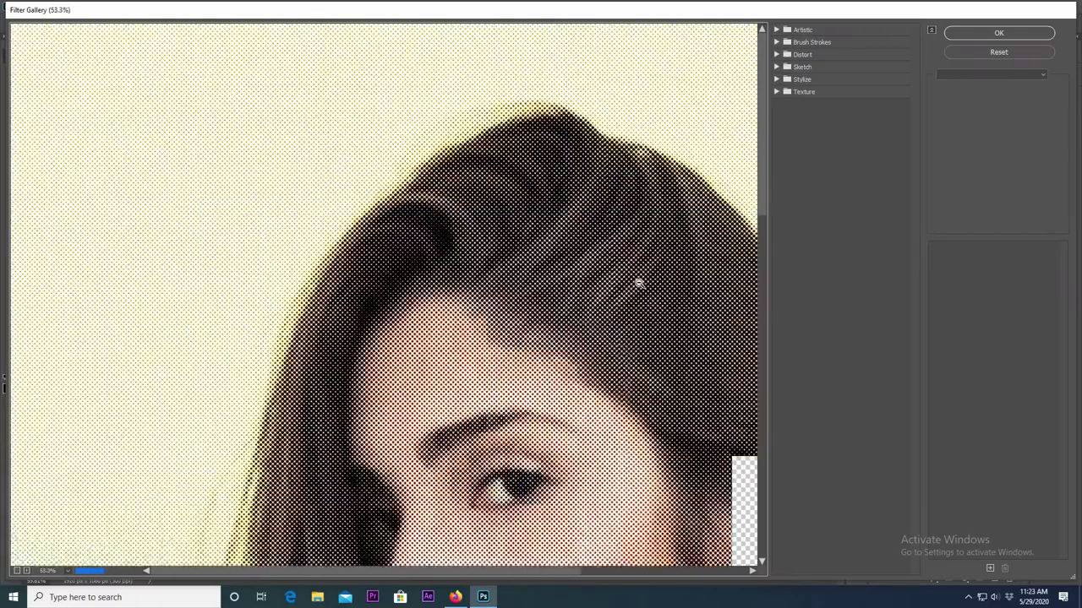
{"action": "left_click", "coordinate": [638, 283], "text": "alt"}
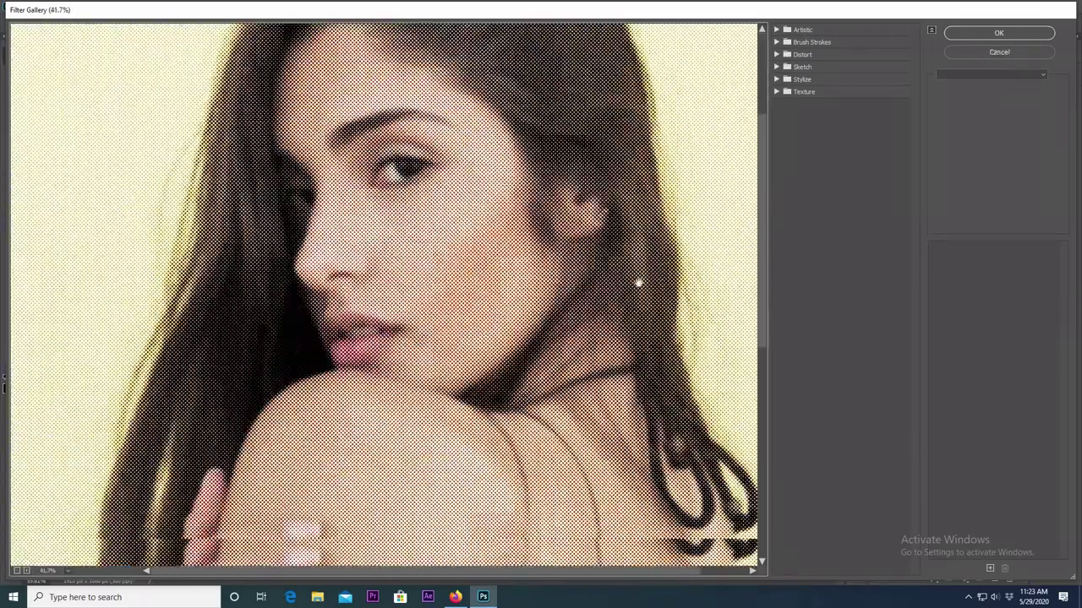
{"action": "left_click", "coordinate": [638, 284], "text": "alt"}
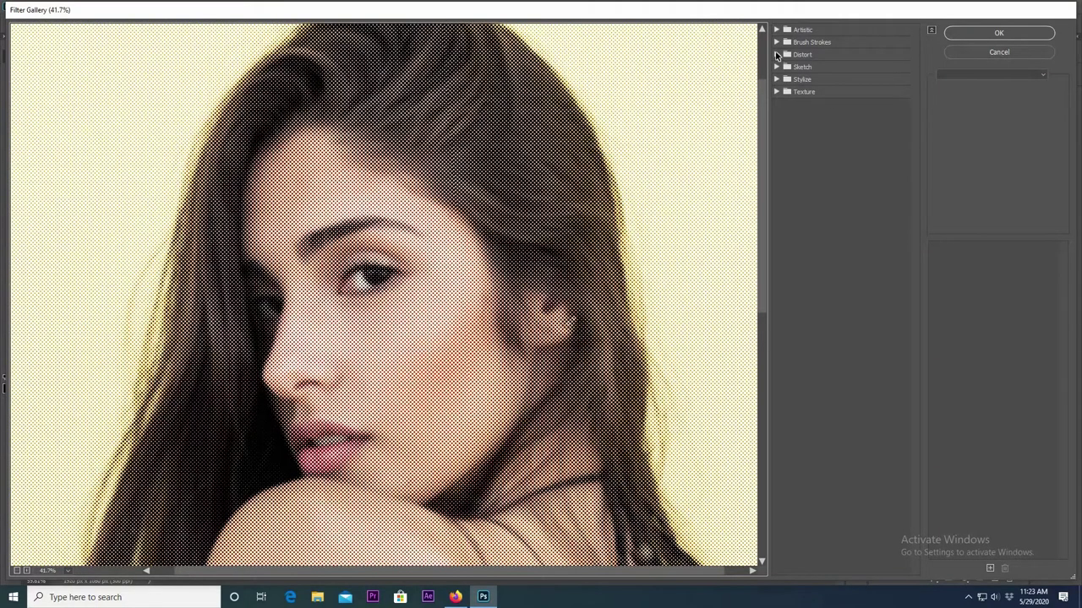
Browse the filter categories and preview Sketch's Water Paper, then Torn Edges
{"action": "left_click", "coordinate": [777, 54]}
{"action": "left_click", "coordinate": [777, 42]}
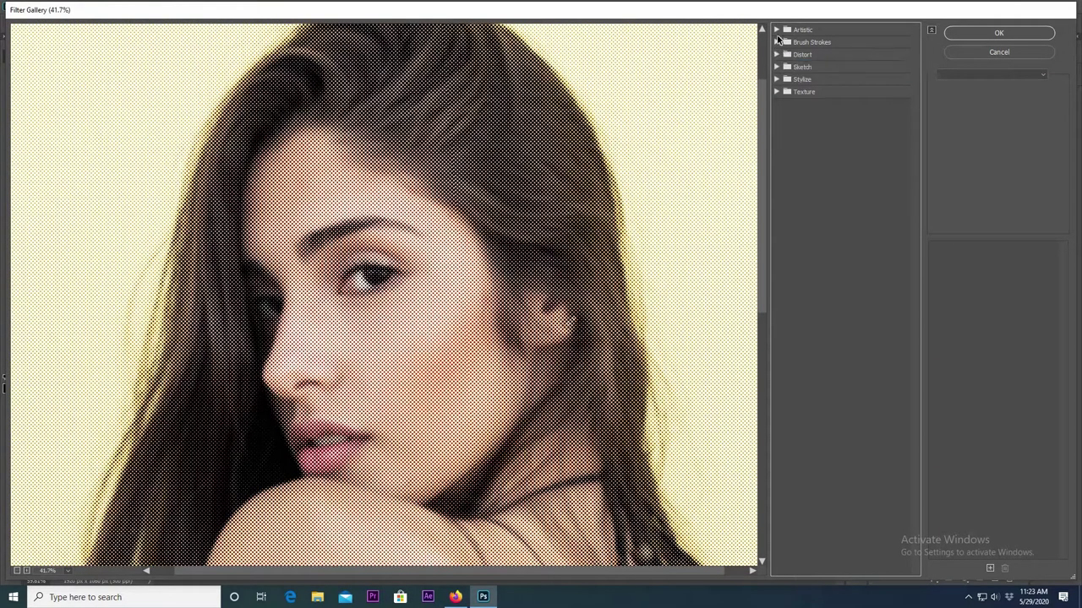
{"action": "left_click", "coordinate": [775, 33]}
{"action": "left_click", "coordinate": [776, 32]}
{"action": "left_click", "coordinate": [777, 91]}
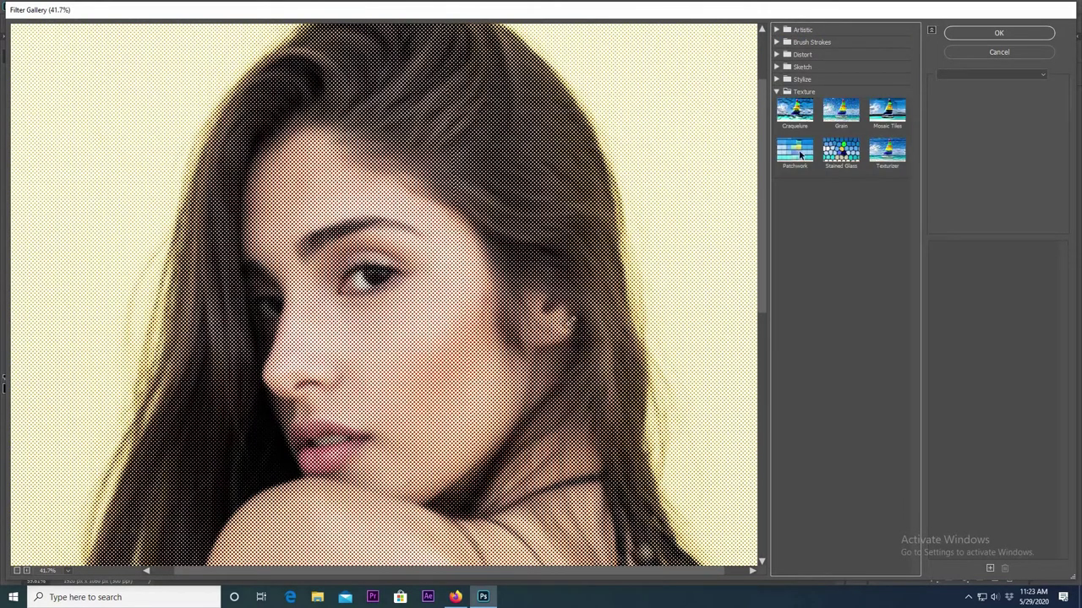
{"action": "left_click", "coordinate": [776, 91]}
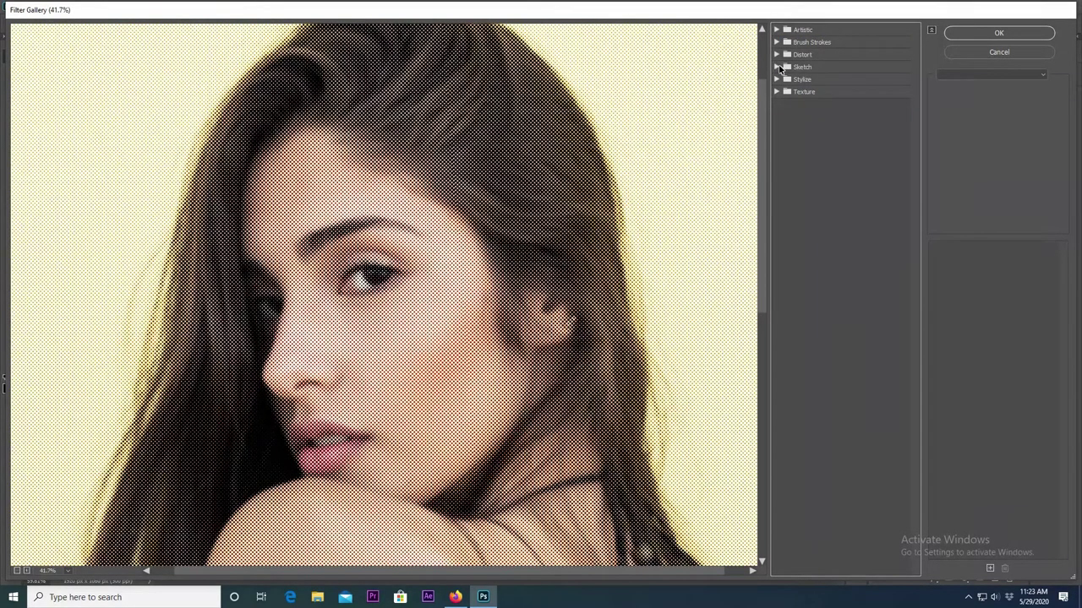
{"action": "left_click", "coordinate": [778, 67]}
{"action": "left_click", "coordinate": [842, 245]}
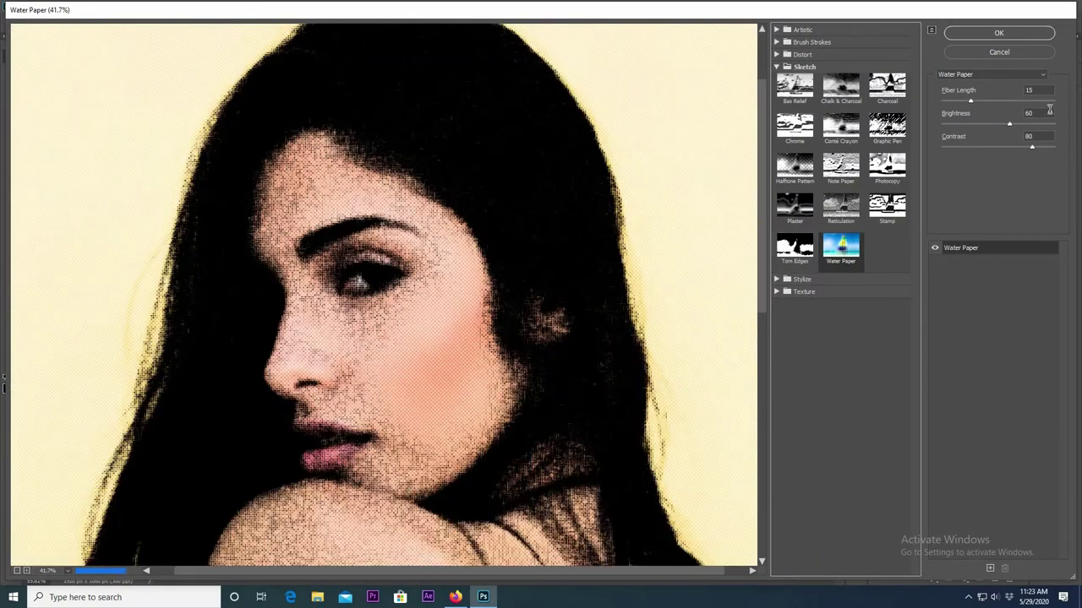
{"action": "left_click", "coordinate": [803, 253]}
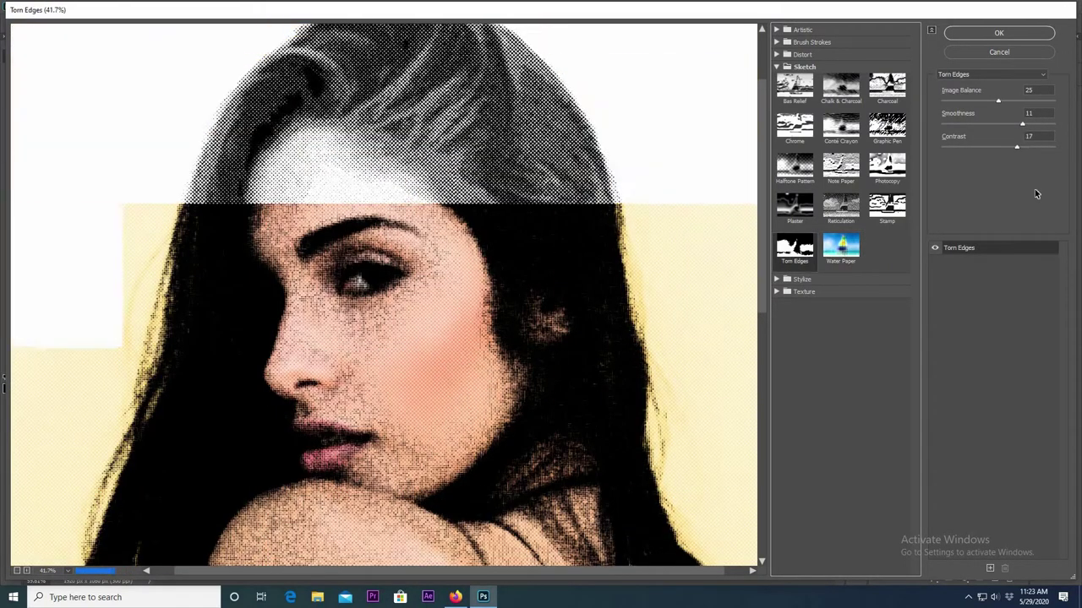
Bring up the full filter dropdown list and scroll up through it
{"action": "left_click", "coordinate": [1006, 76]}
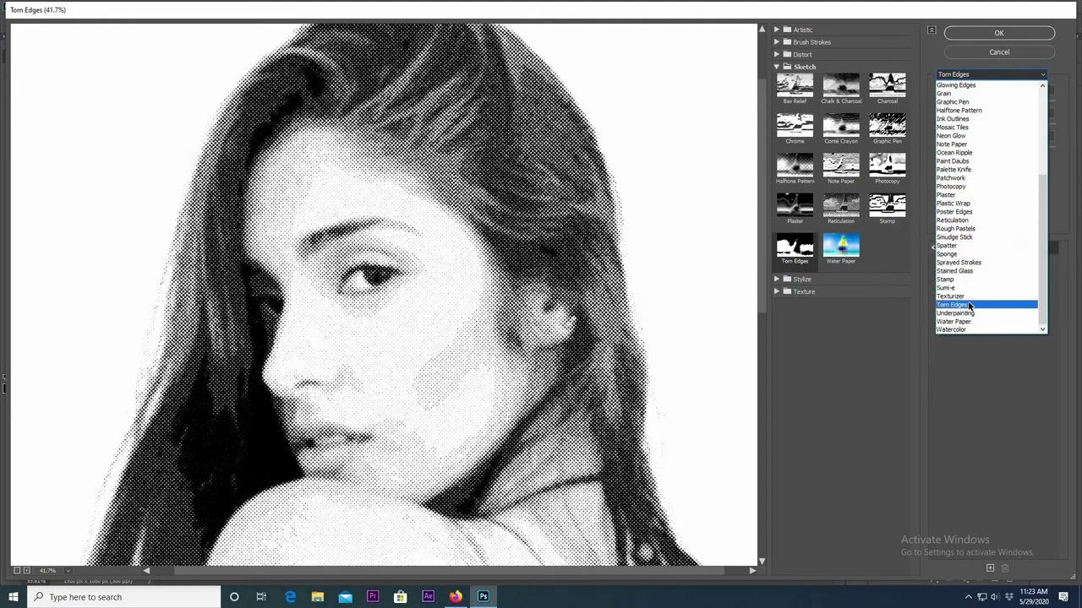
{"action": "scroll", "coordinate": [957, 309], "scroll_direction": "up", "scroll_amount": 1}
{"action": "scroll", "coordinate": [959, 254], "scroll_direction": "up", "scroll_amount": 2}
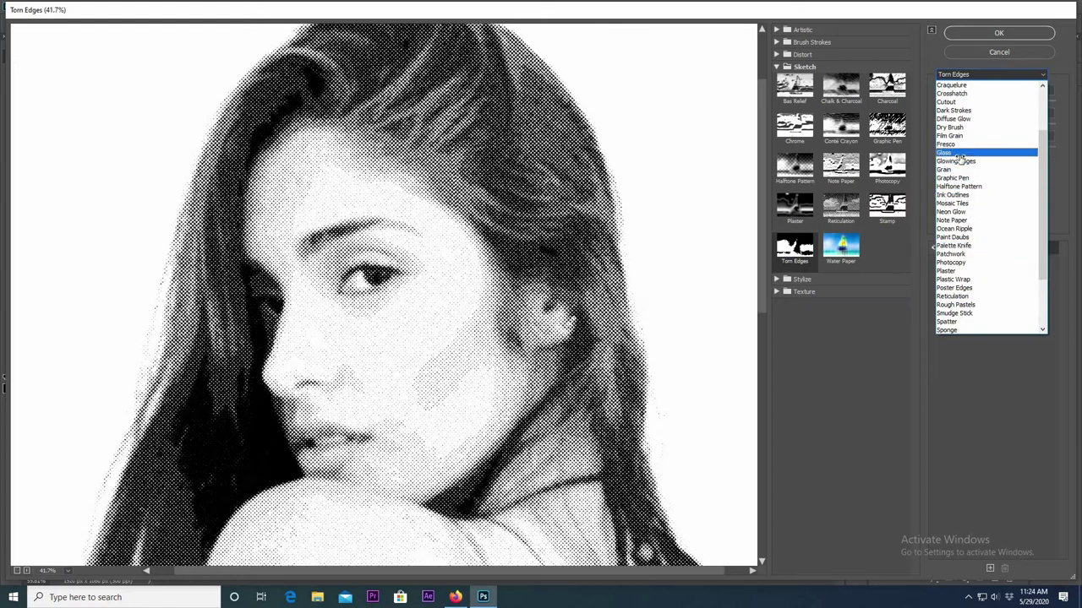
Switch the filter to Glass with Distortion 2 and Smoothness 6
{"action": "left_click", "coordinate": [945, 152]}
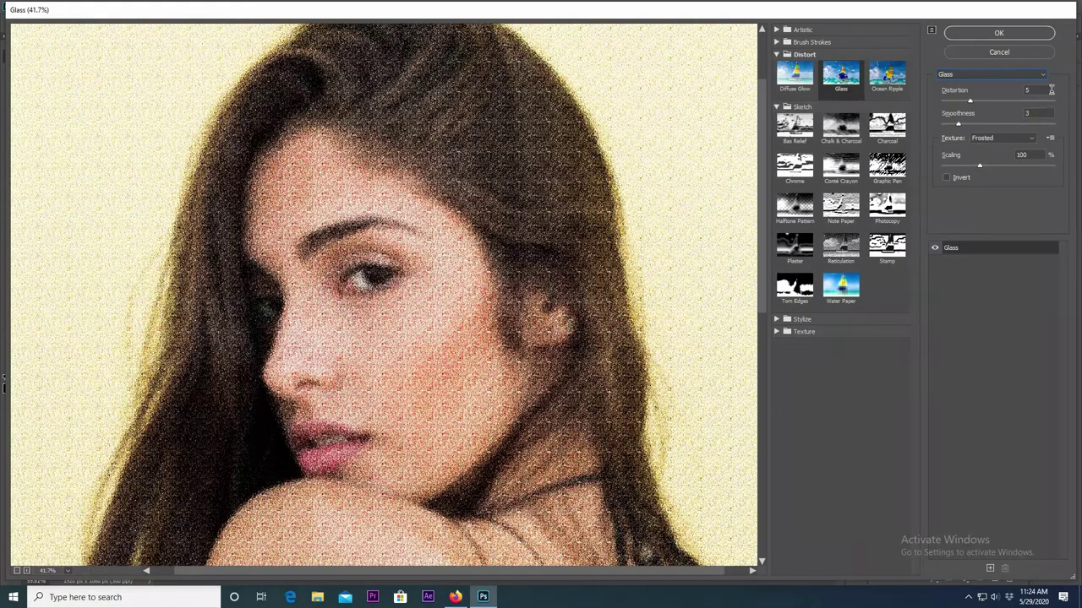
{"action": "left_click", "coordinate": [1019, 95]}
{"action": "type", "text": "2"}
{"action": "left_click", "coordinate": [1035, 112]}
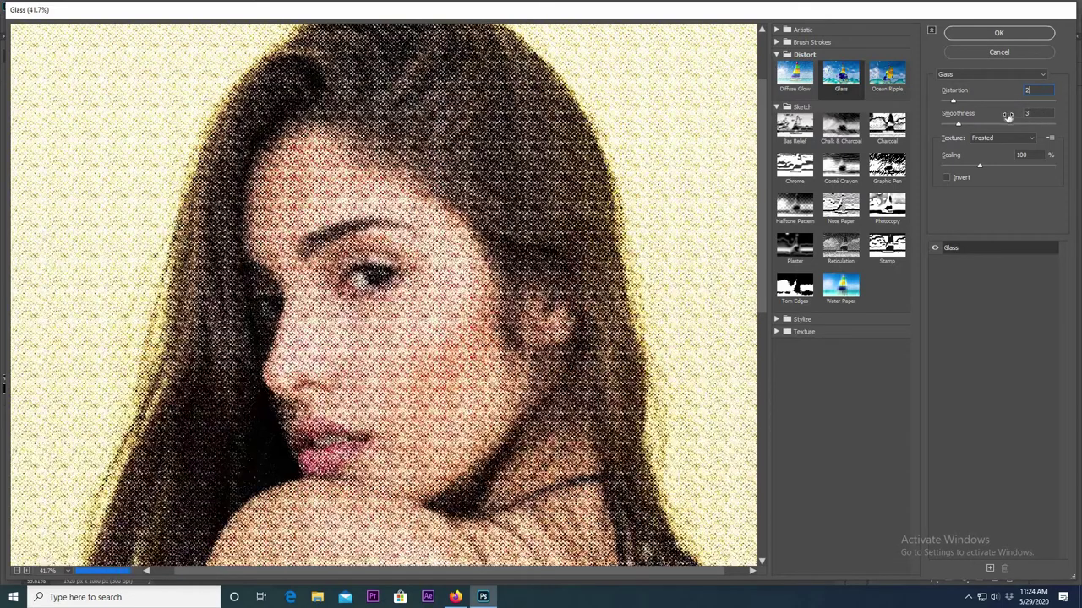
{"action": "type", "text": "6"}
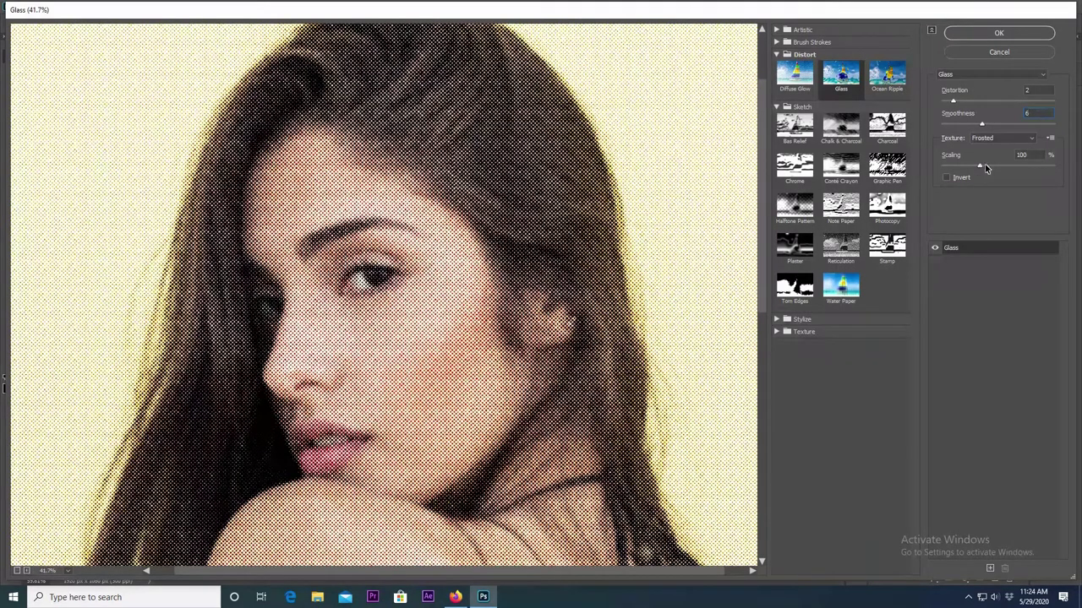
Set Glass scaling to 134% with Canvas texture and apply the filter
{"action": "left_click_drag", "start_coordinate": [985, 168], "coordinate": [987, 168]}
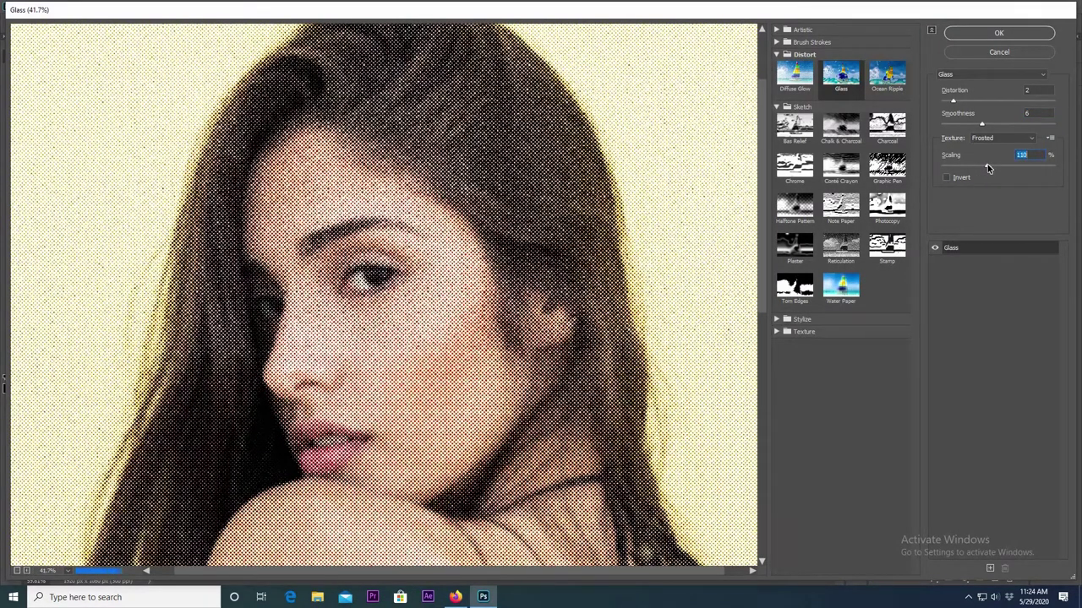
{"action": "left_click_drag", "start_coordinate": [987, 166], "coordinate": [1006, 167]}
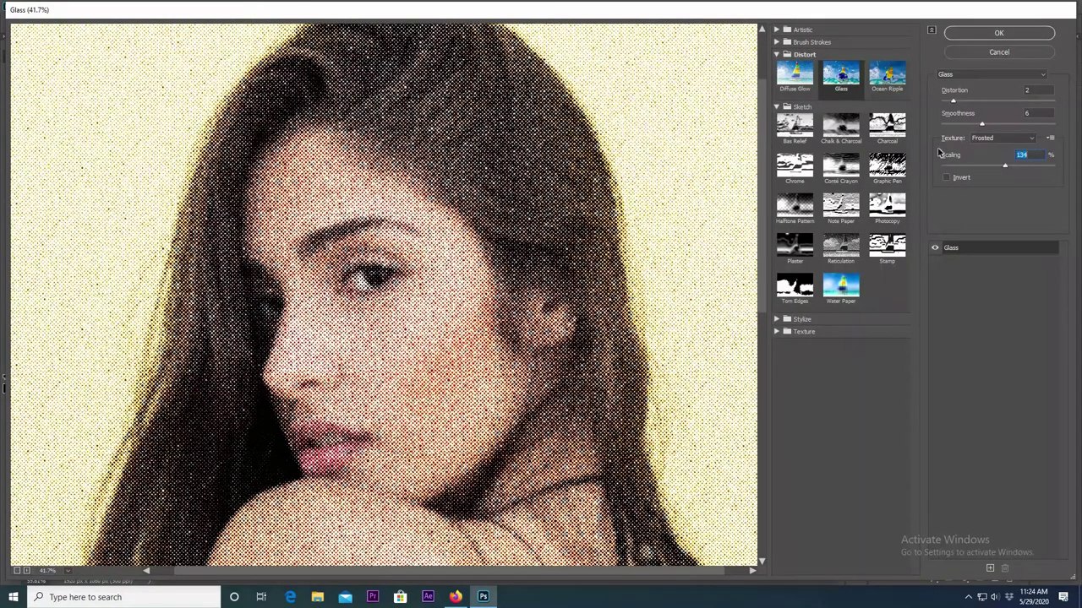
{"action": "left_click", "coordinate": [984, 142]}
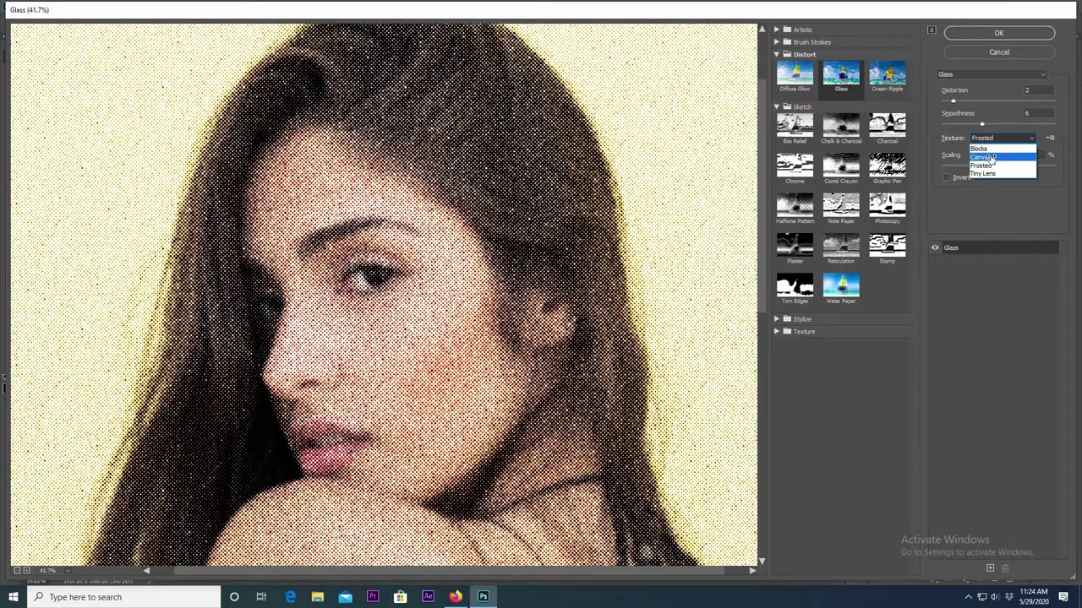
{"action": "left_click", "coordinate": [992, 157]}
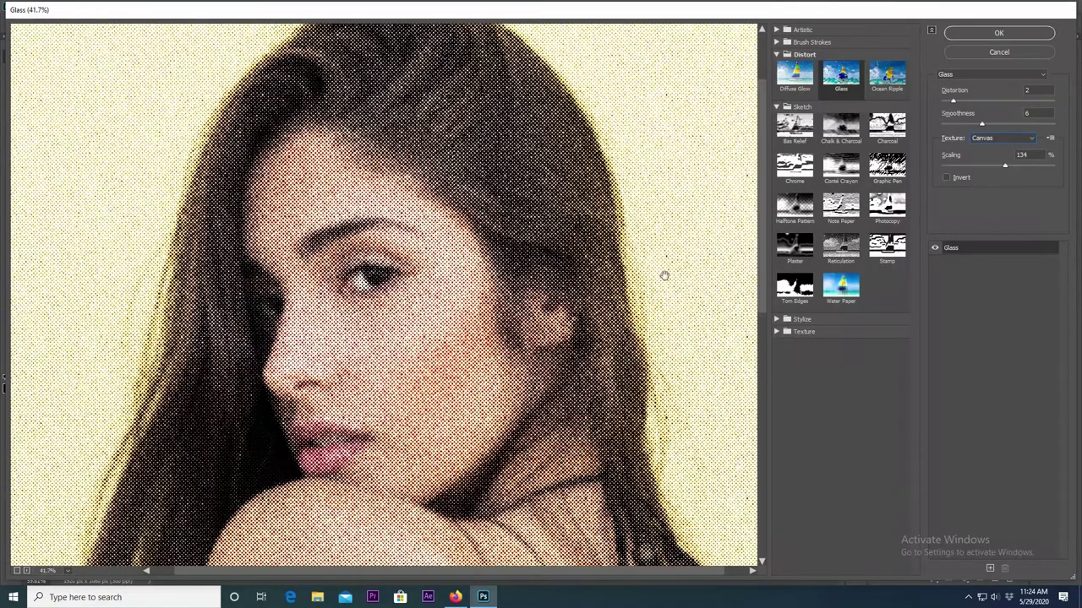
{"action": "left_click", "coordinate": [998, 33]}
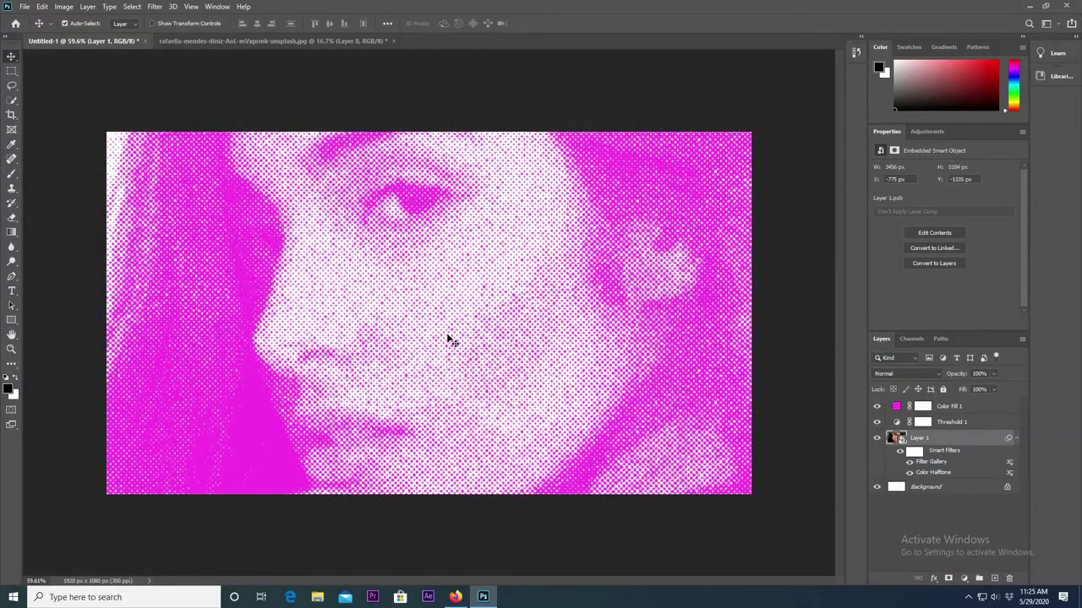
Raise the Threshold 1 adjustment level from 128 to 136
{"action": "scroll", "coordinate": [449, 339], "scroll_direction": "down", "scroll_amount": 1}
{"action": "scroll", "coordinate": [449, 339], "scroll_direction": "up", "scroll_amount": 3}
{"action": "scroll", "coordinate": [449, 339], "scroll_direction": "down", "scroll_amount": 2}
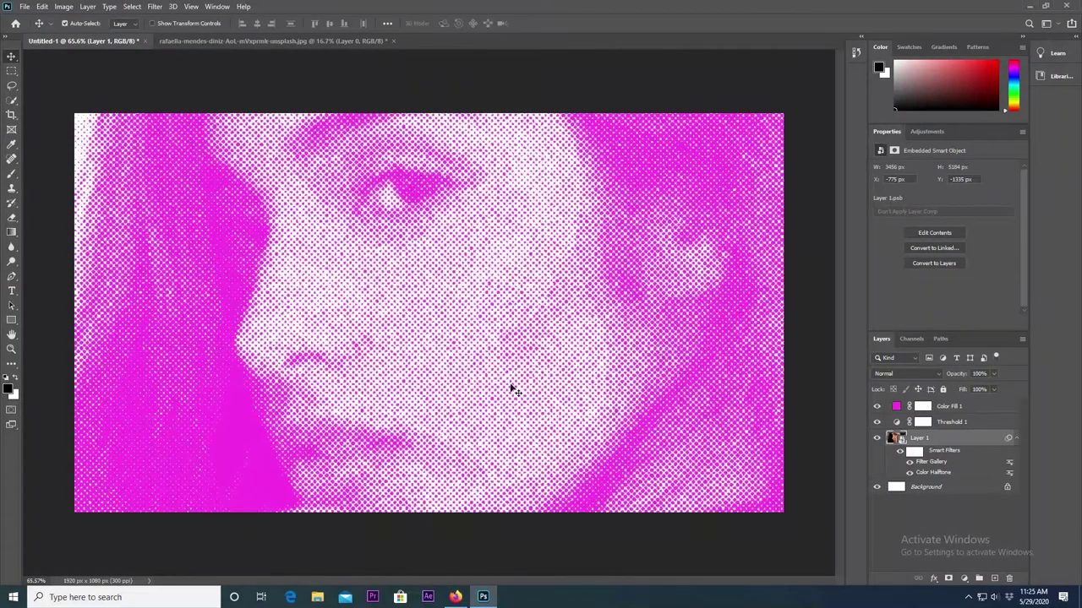
{"action": "left_click", "coordinate": [473, 122]}
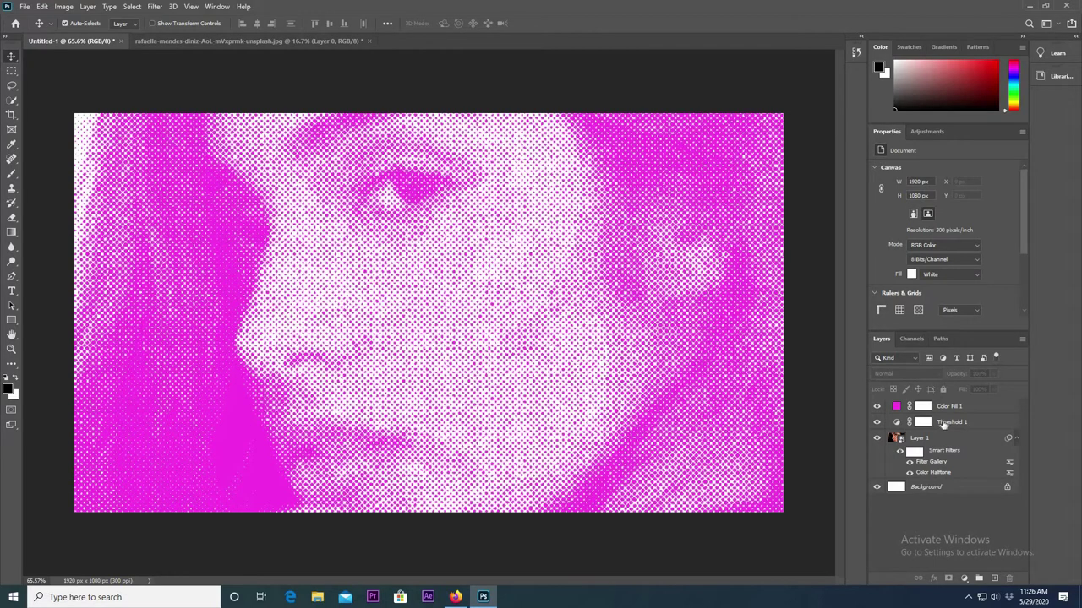
{"action": "left_click", "coordinate": [898, 424]}
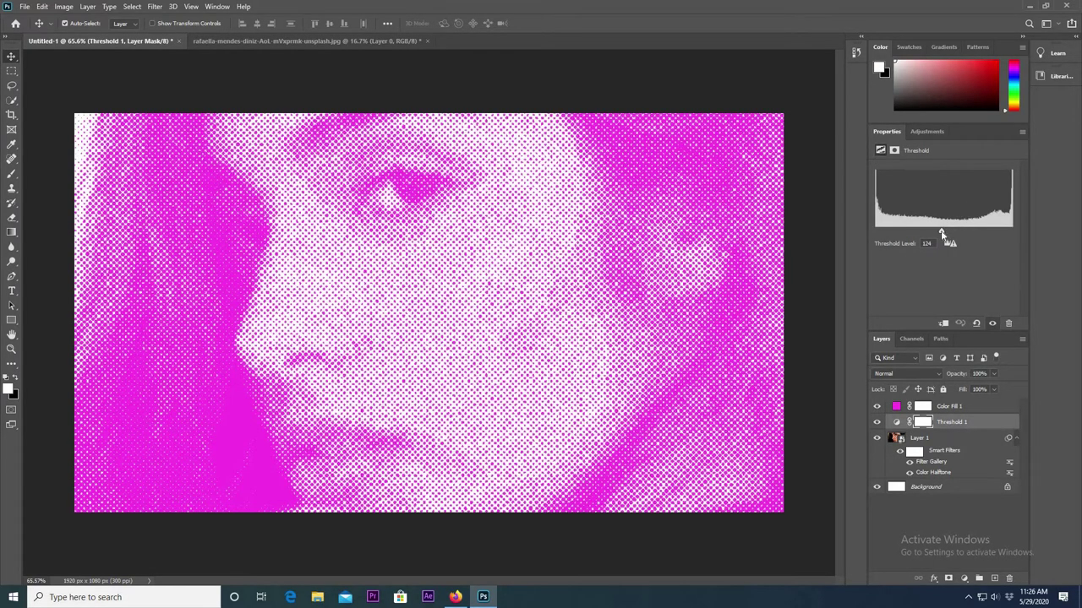
{"action": "mouse_move", "coordinate": [930, 232]}
{"action": "left_mouse_down"}
{"action": "mouse_move", "coordinate": [968, 232]}
{"action": "mouse_move", "coordinate": [922, 233]}
{"action": "mouse_move", "coordinate": [948, 230]}
{"action": "left_mouse_up"}
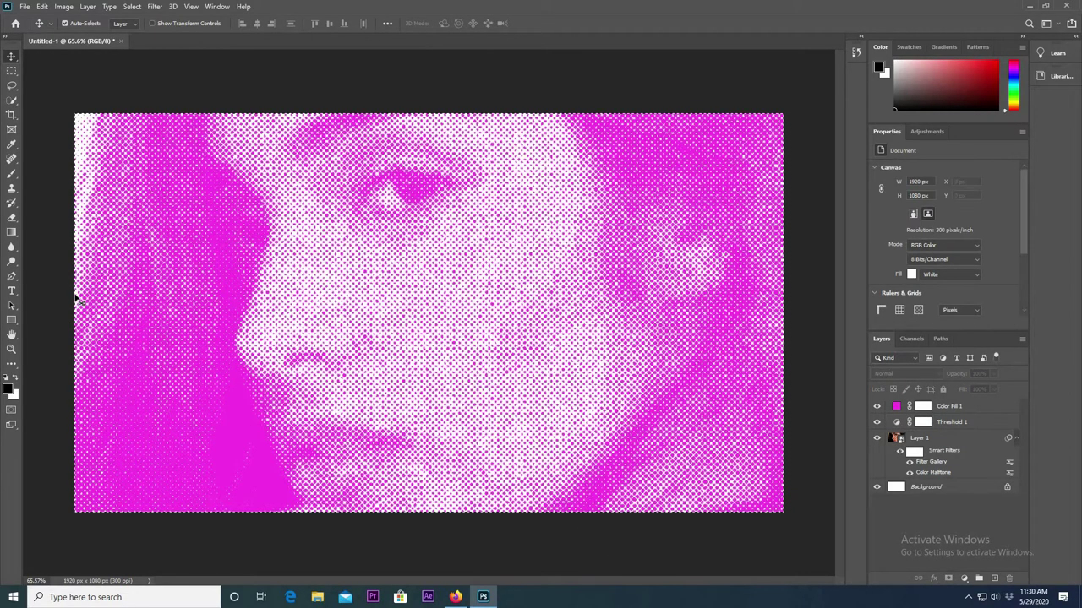
Draw an unfilled 1916 × 1072 px rectangle with a 15.6 px white stroke over the canvas
{"action": "left_click", "coordinate": [11, 320]}
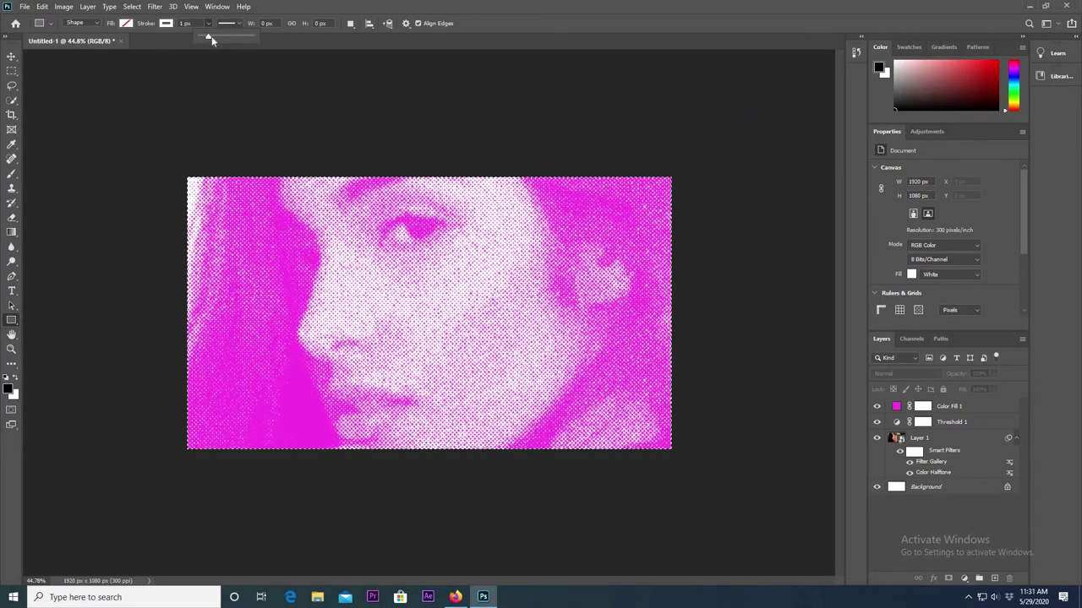
{"action": "left_click", "coordinate": [206, 37]}
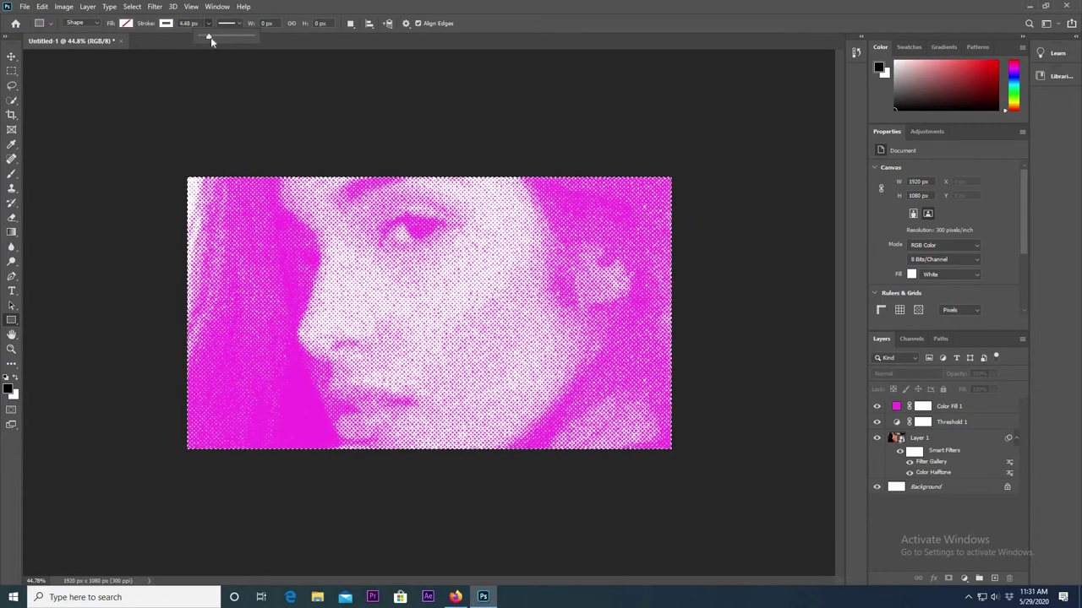
{"action": "left_click", "coordinate": [205, 195]}
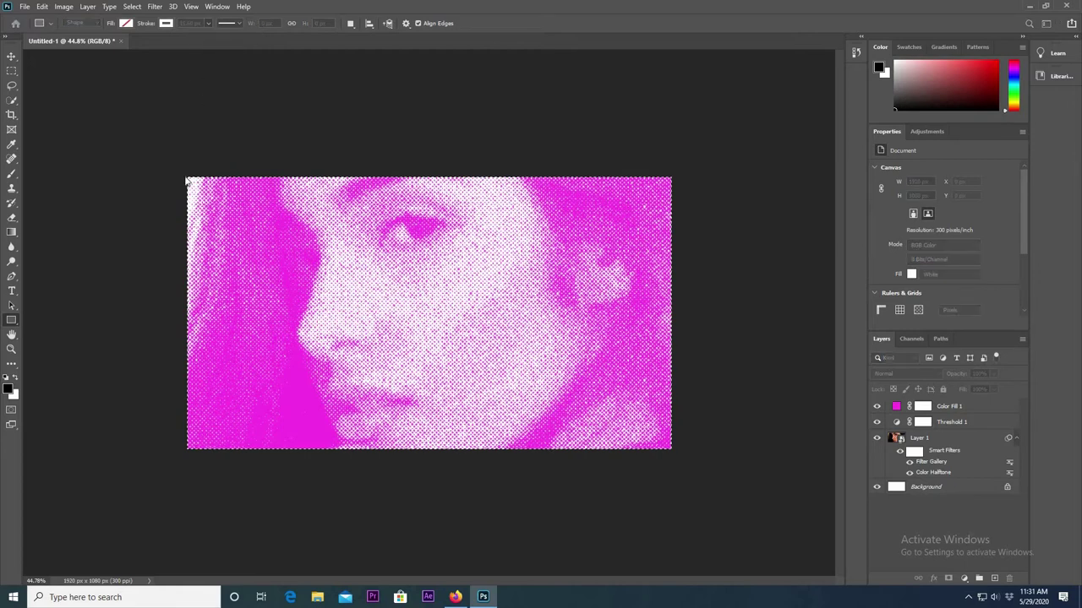
{"action": "left_click", "coordinate": [572, 219]}
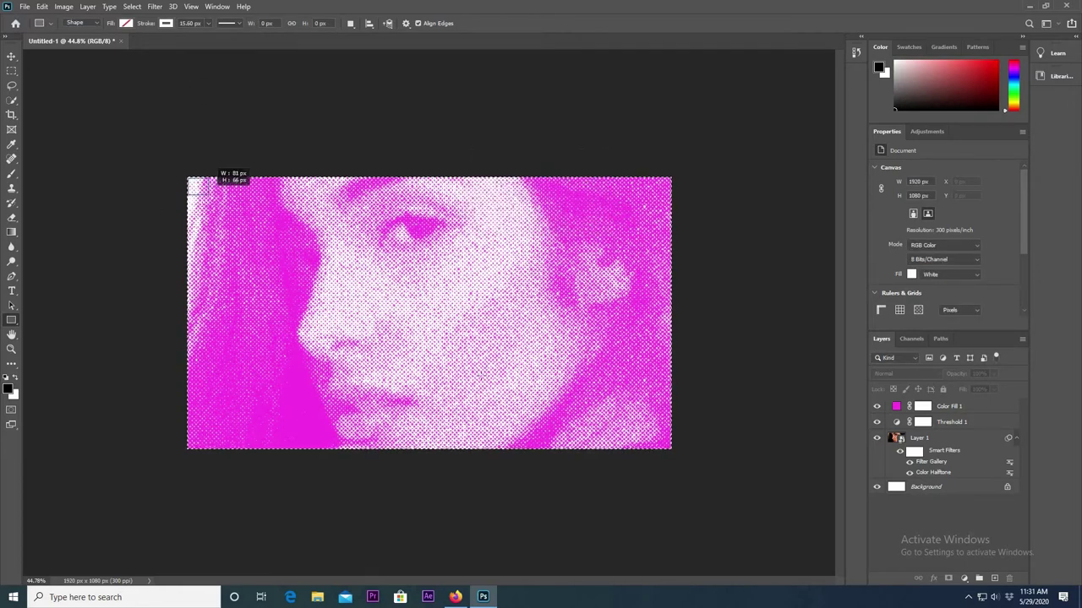
{"action": "left_click_drag", "start_coordinate": [189, 178], "coordinate": [673, 450]}
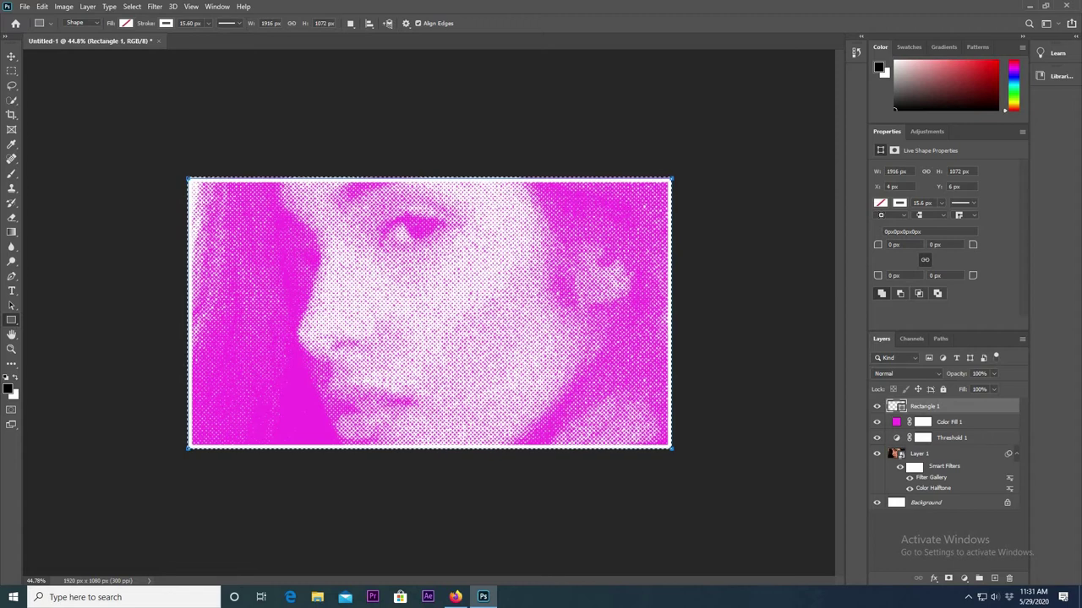
{"action": "left_click", "coordinate": [11, 56]}
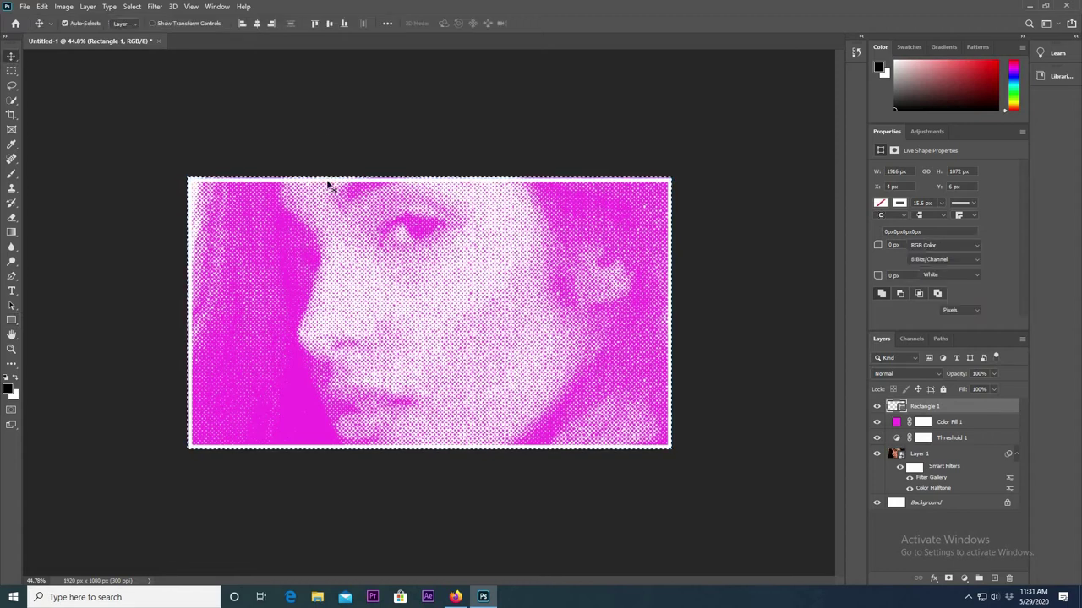
{"action": "left_click", "coordinate": [389, 186]}
{"action": "left_click", "coordinate": [408, 184]}
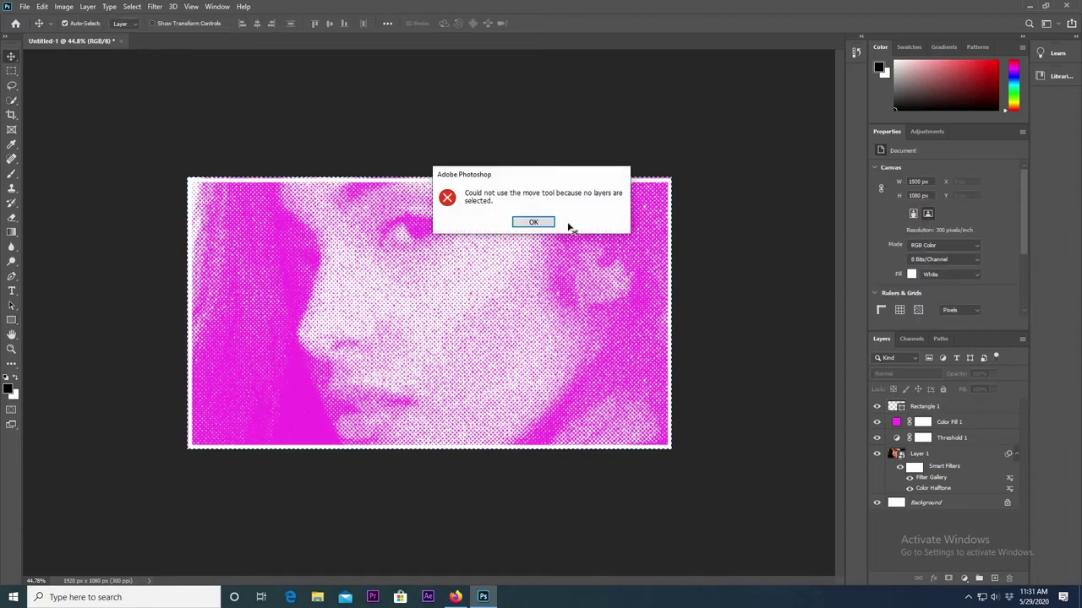
{"action": "left_click", "coordinate": [539, 223]}
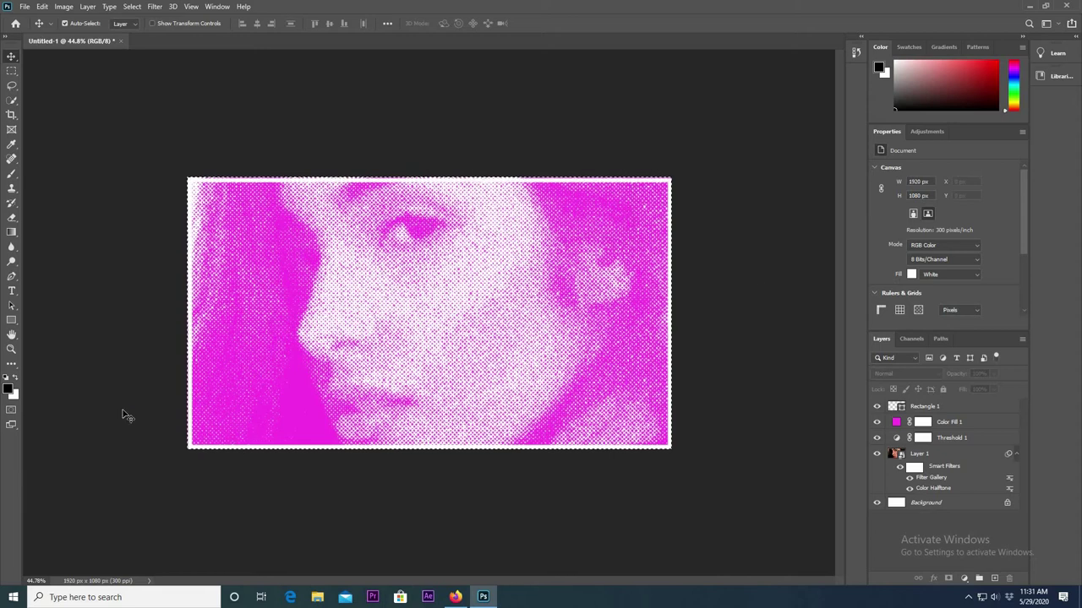
{"action": "left_click", "coordinate": [296, 326]}
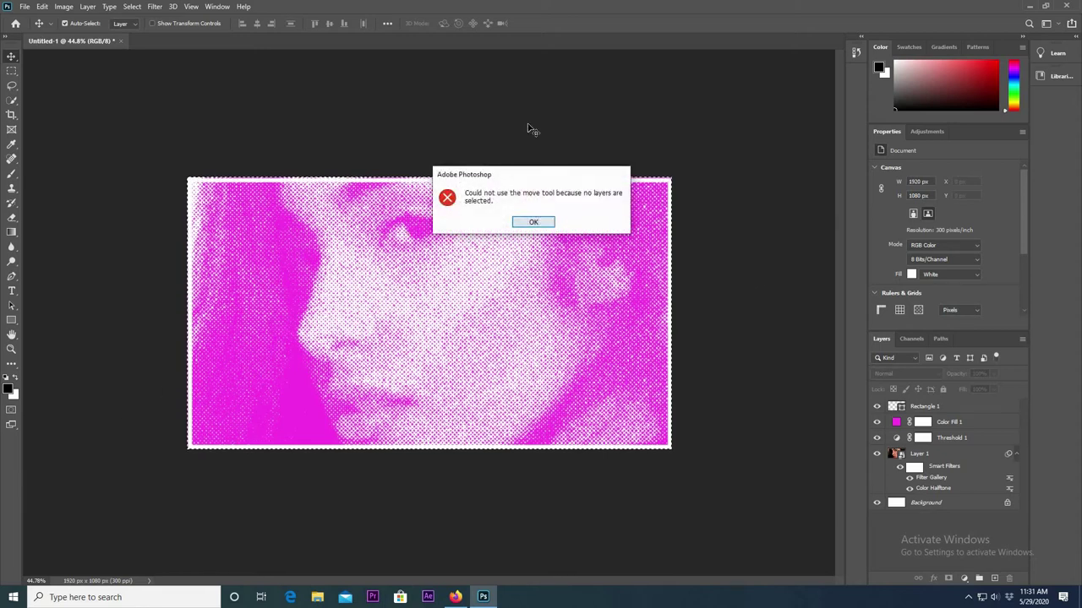
{"action": "key", "text": "Return"}
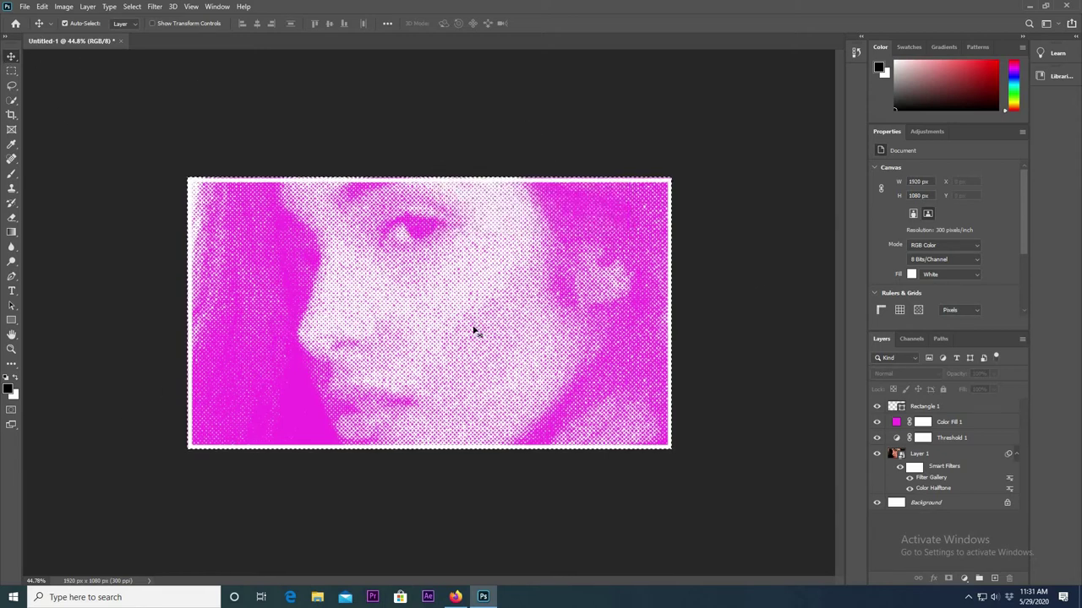
{"action": "scroll", "coordinate": [448, 323], "scroll_direction": "up", "scroll_amount": 2}
{"action": "scroll", "coordinate": [448, 323], "scroll_direction": "down", "scroll_amount": 1}
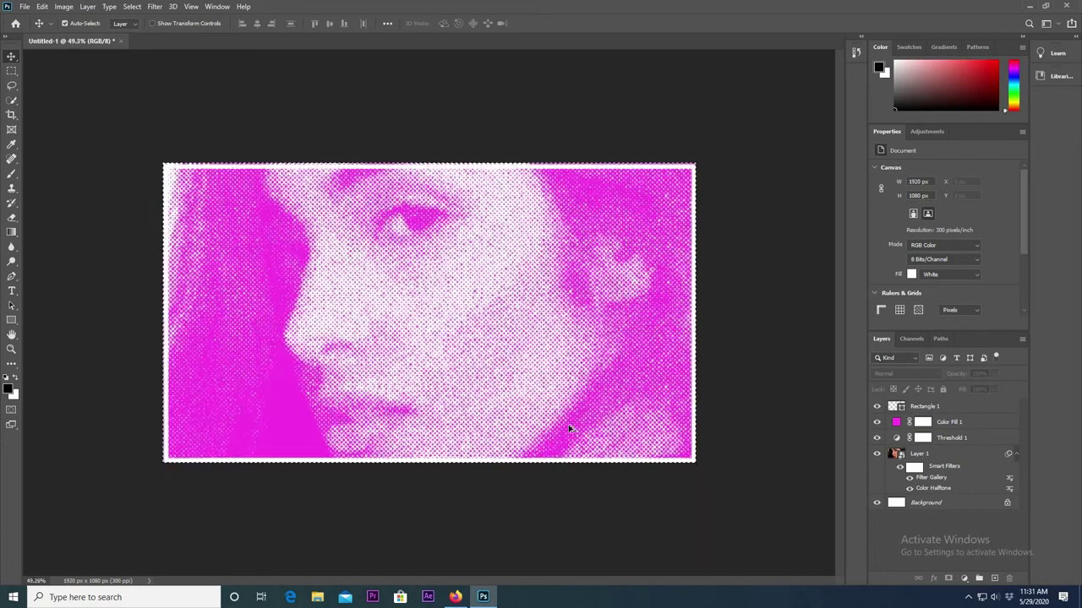